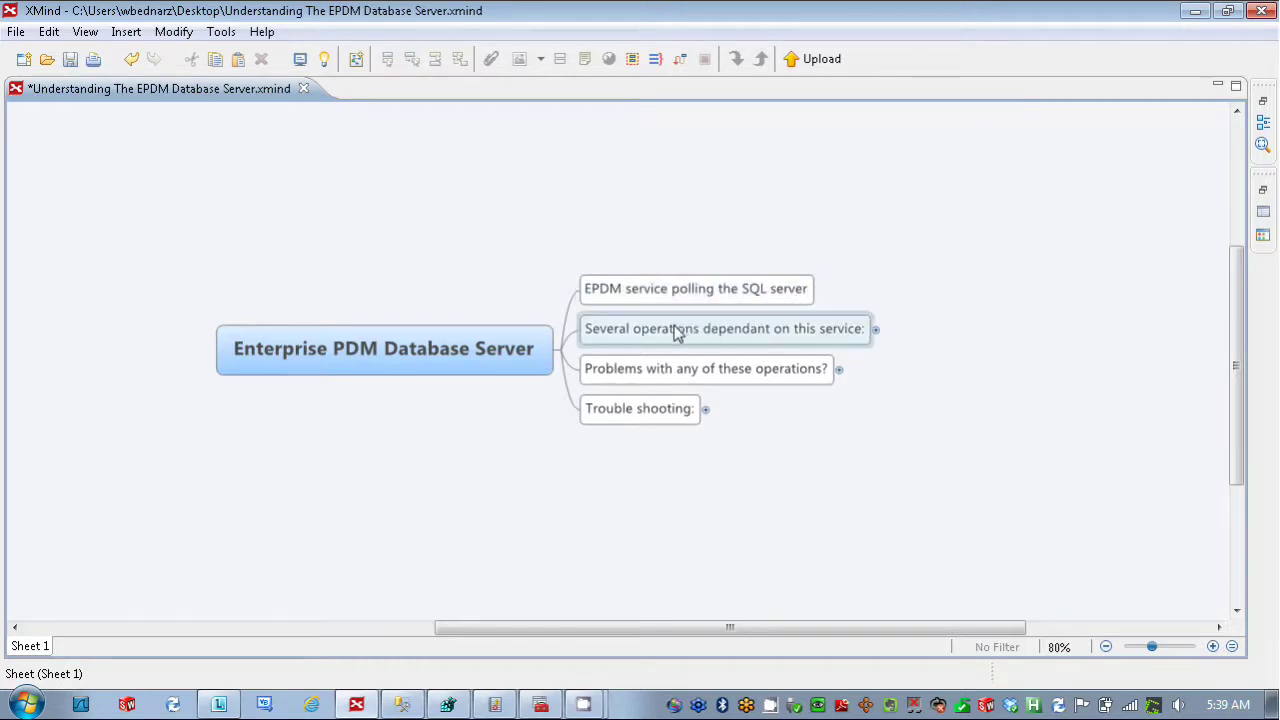
- Collapse the 'Several operations' list and expand 'Problems with any of these operations?' to show its two steps
{"action": "left_click", "coordinate": [877, 331]}
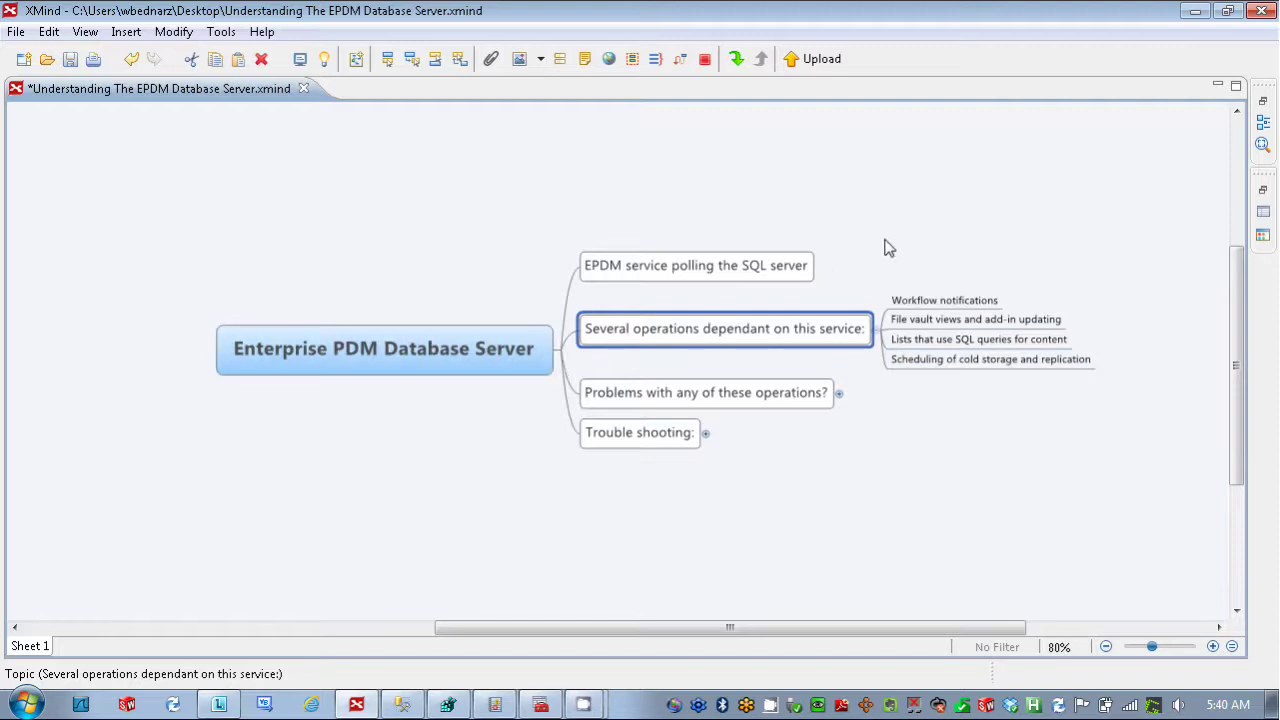
{"action": "left_click", "coordinate": [876, 329]}
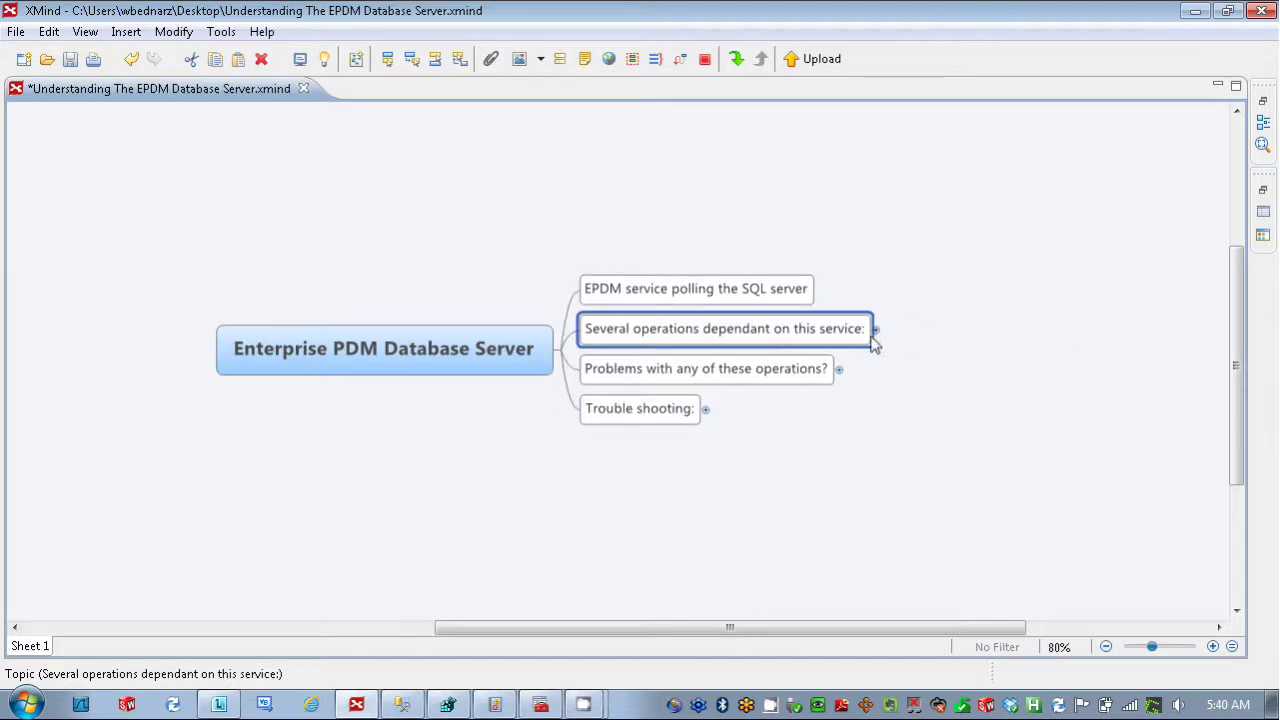
{"action": "left_click", "coordinate": [838, 369]}
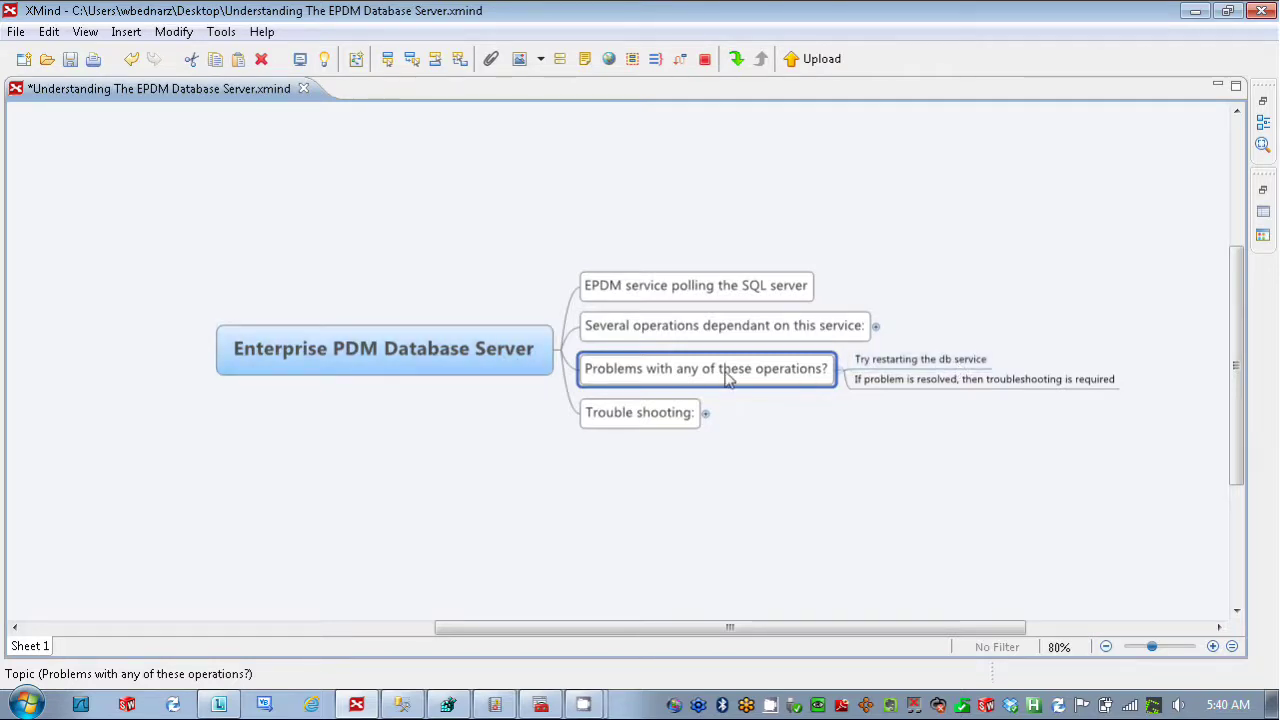
- Find the SolidWorks Enterprise PDM Database Server service's Stop/Restart options, then minimize Services
{"action": "left_click", "coordinate": [540, 705]}
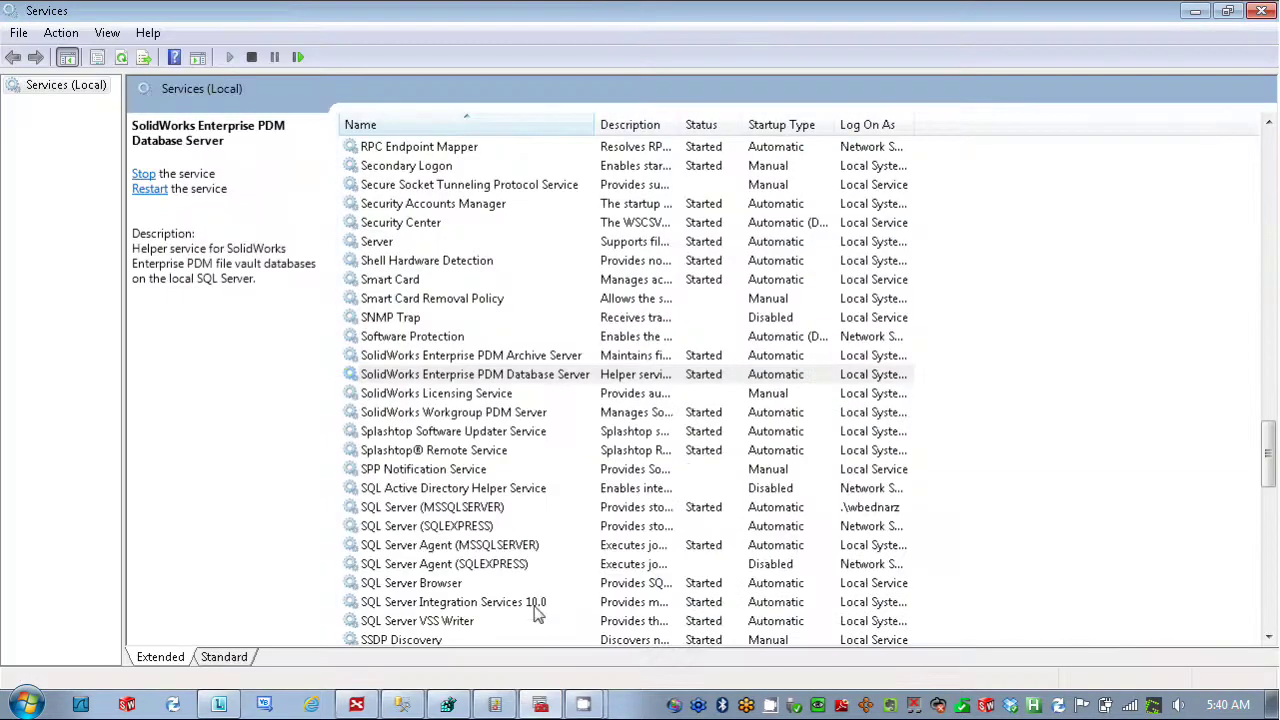
{"action": "left_click", "coordinate": [498, 381]}
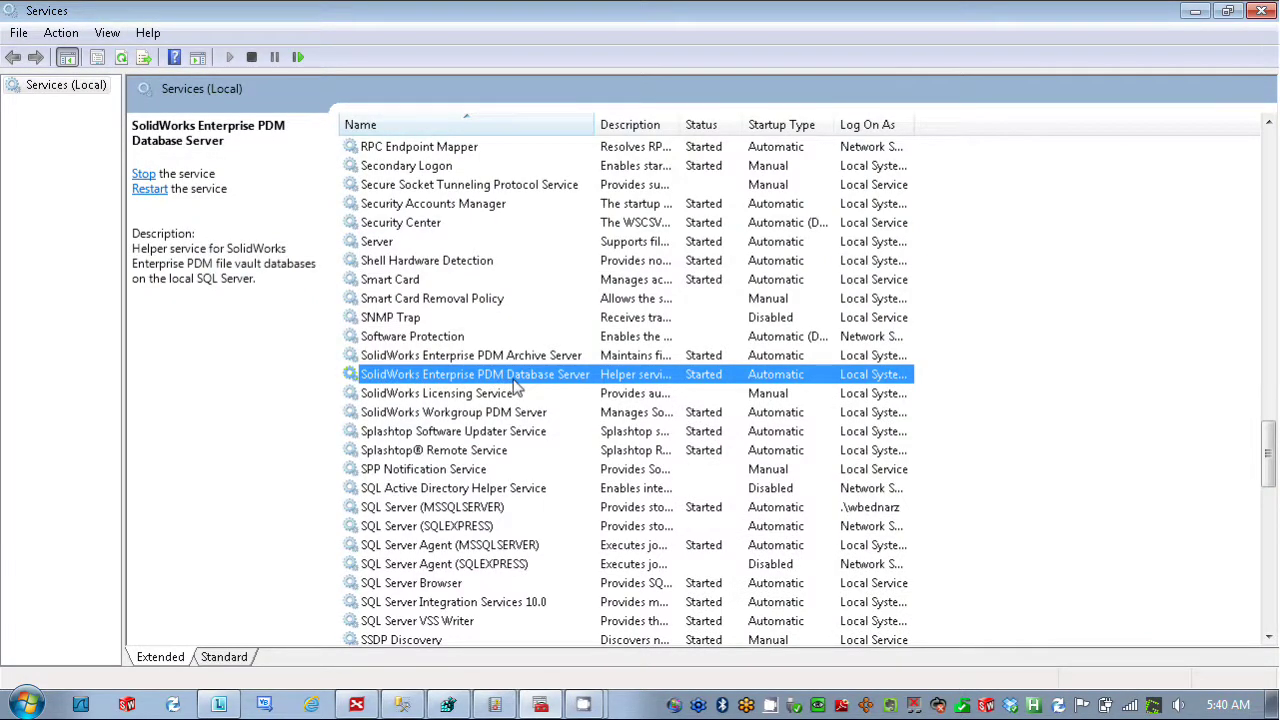
{"action": "right_click", "coordinate": [515, 388]}
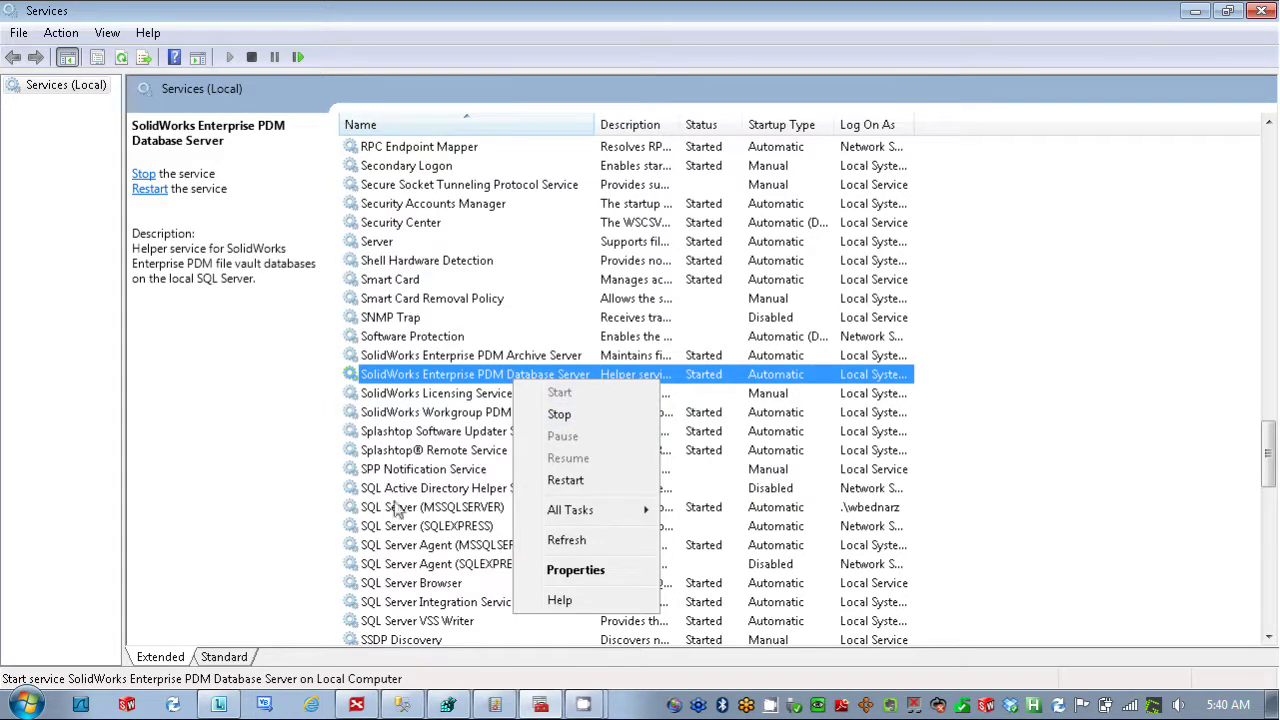
{"action": "left_click", "coordinate": [1197, 12]}
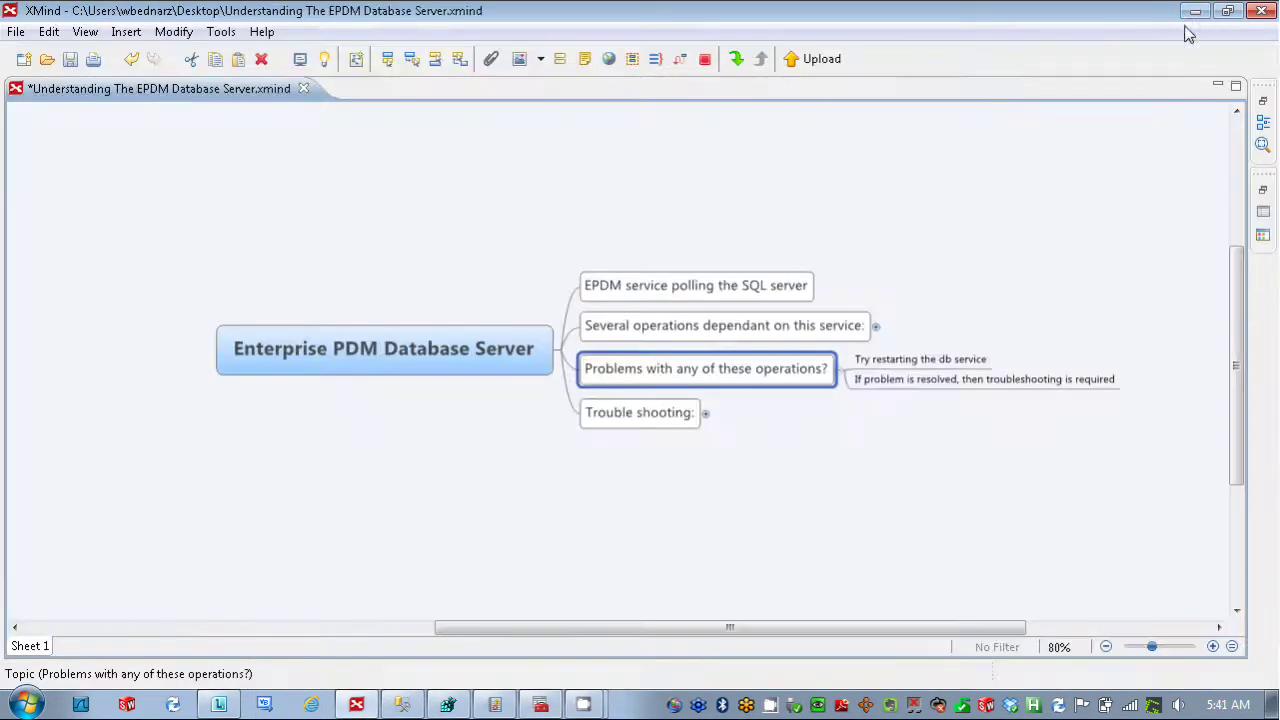
- Collapse the Problems topic, expand 'Trouble shooting:' and pan the map to show all its checks
{"action": "left_click", "coordinate": [841, 369]}
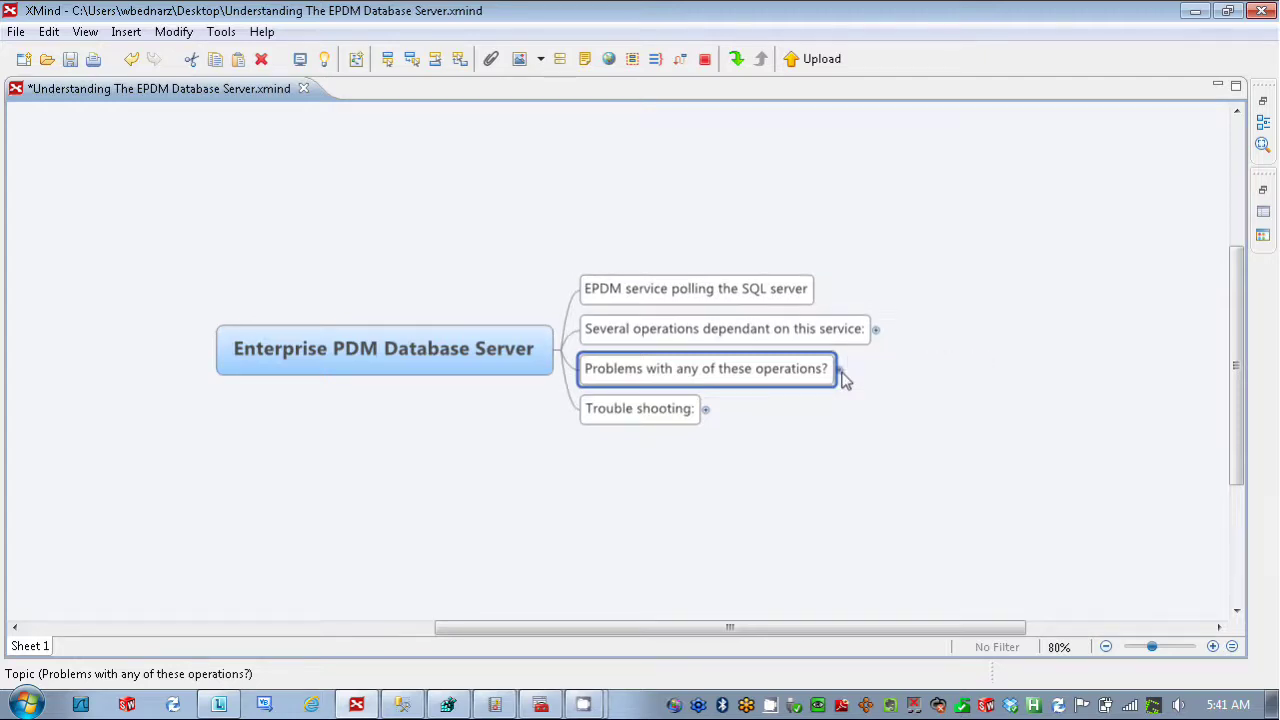
{"action": "left_click", "coordinate": [707, 411]}
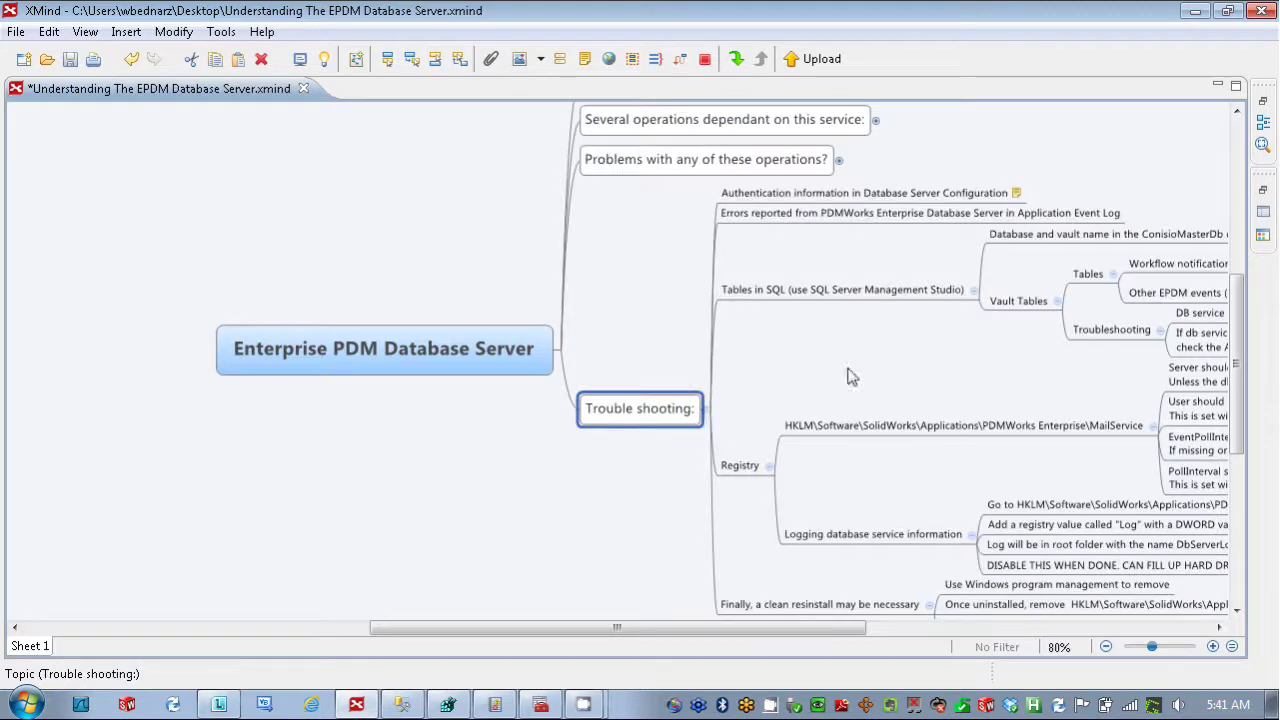
{"action": "left_click_drag", "start_coordinate": [903, 366], "coordinate": [579, 343]}
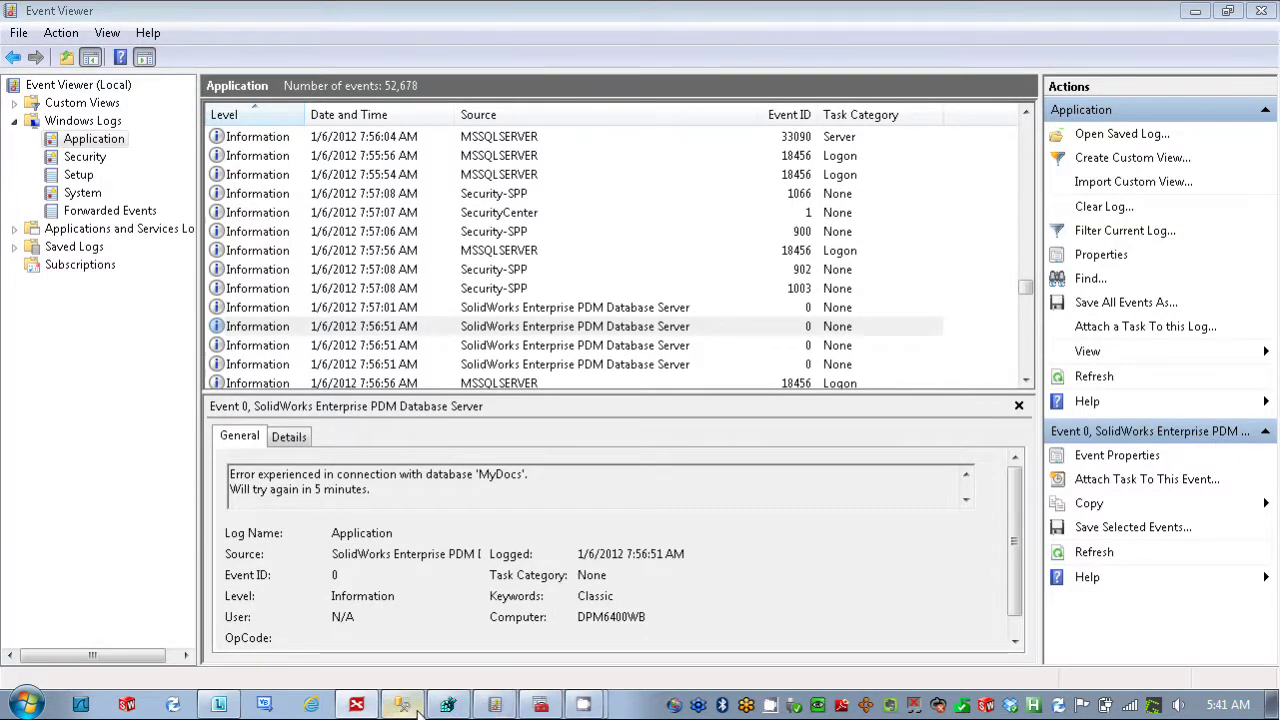
{"action": "left_click", "coordinate": [22, 705]}
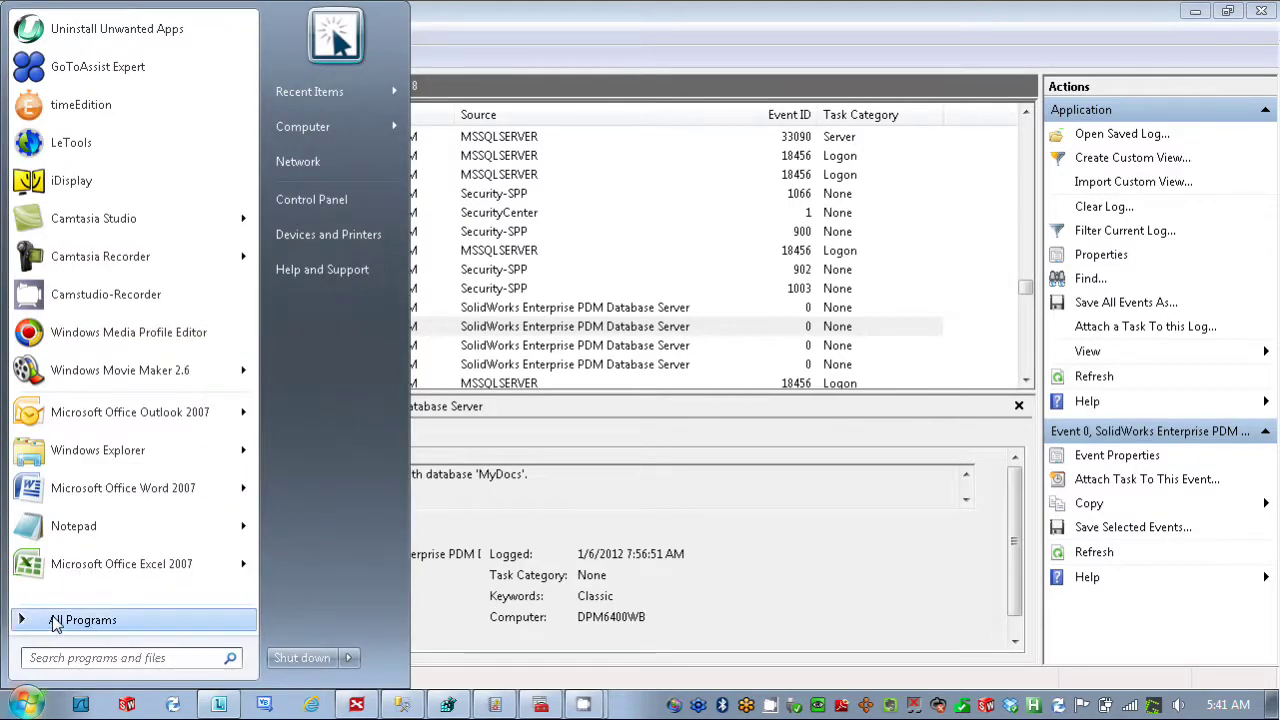
{"action": "left_click", "coordinate": [55, 622]}
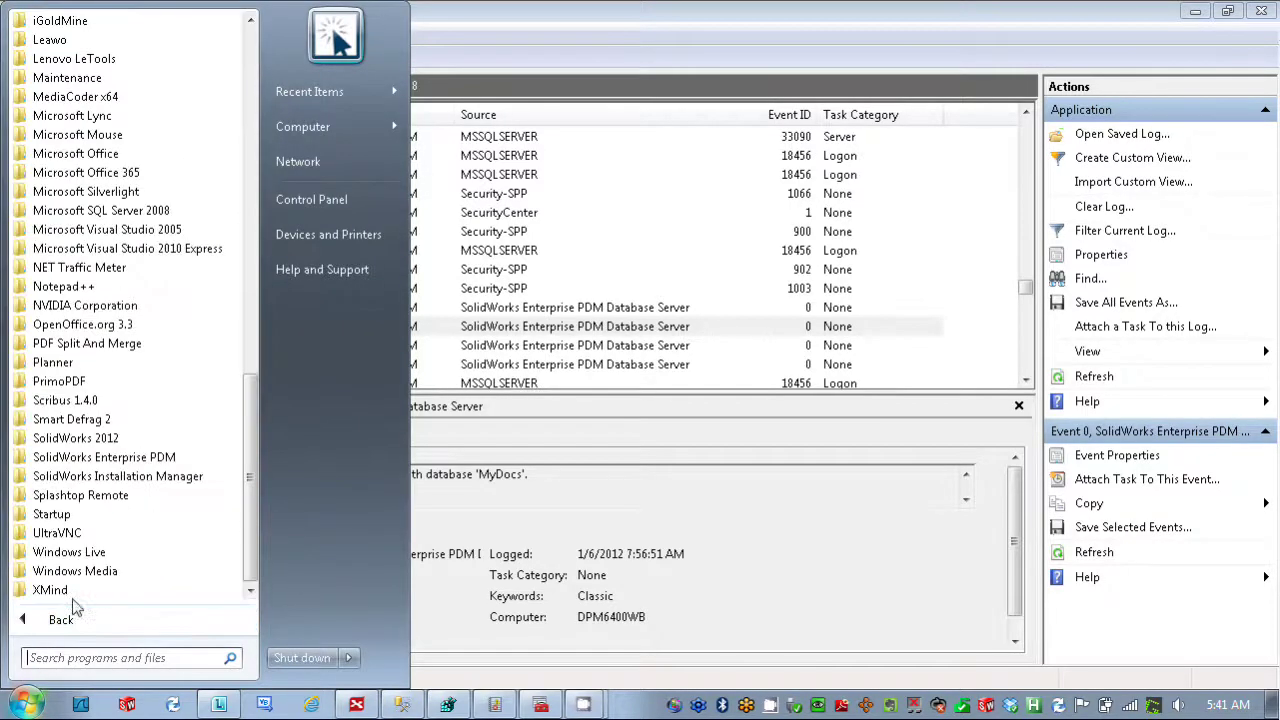
{"action": "left_click", "coordinate": [176, 463]}
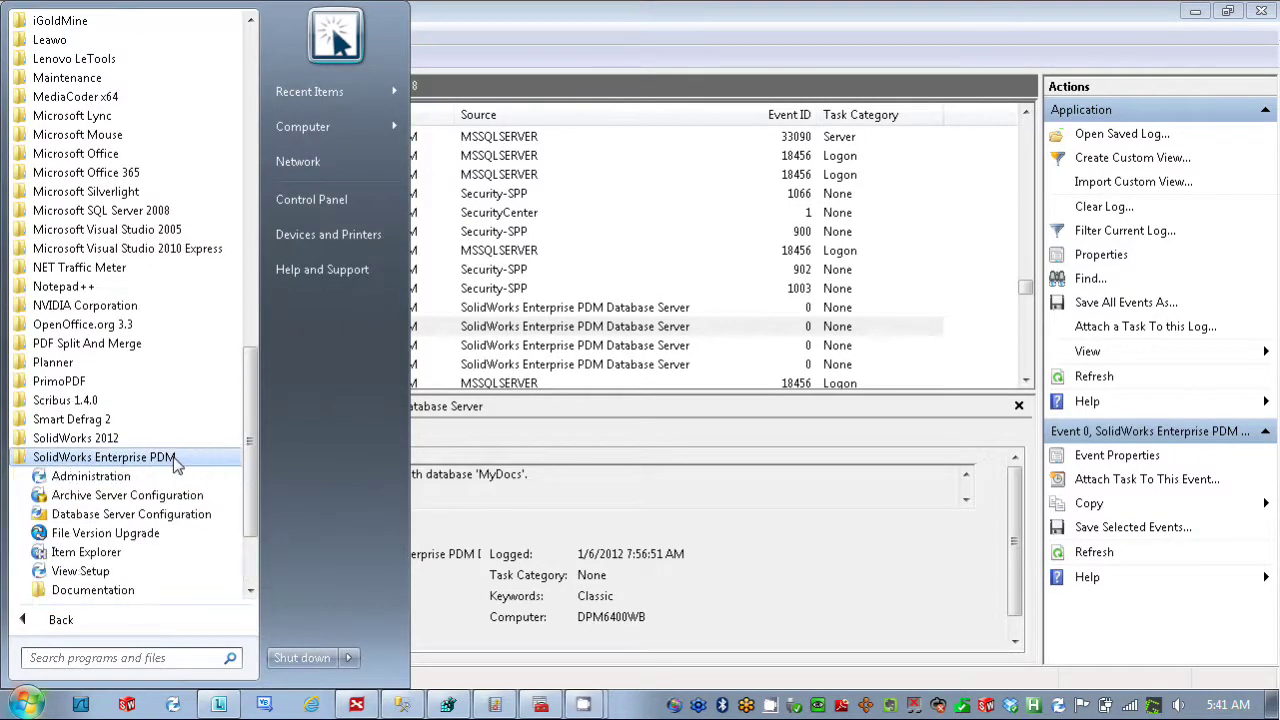
{"action": "left_click", "coordinate": [195, 522]}
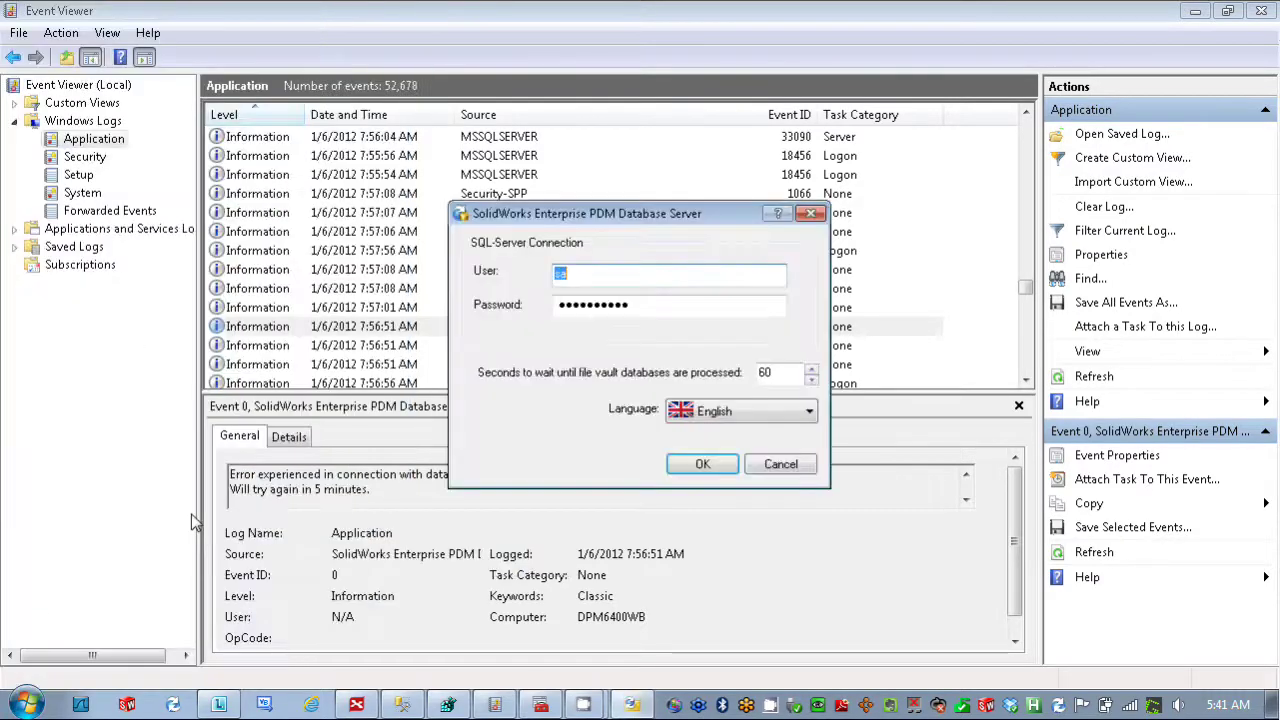
{"action": "left_click", "coordinate": [773, 474]}
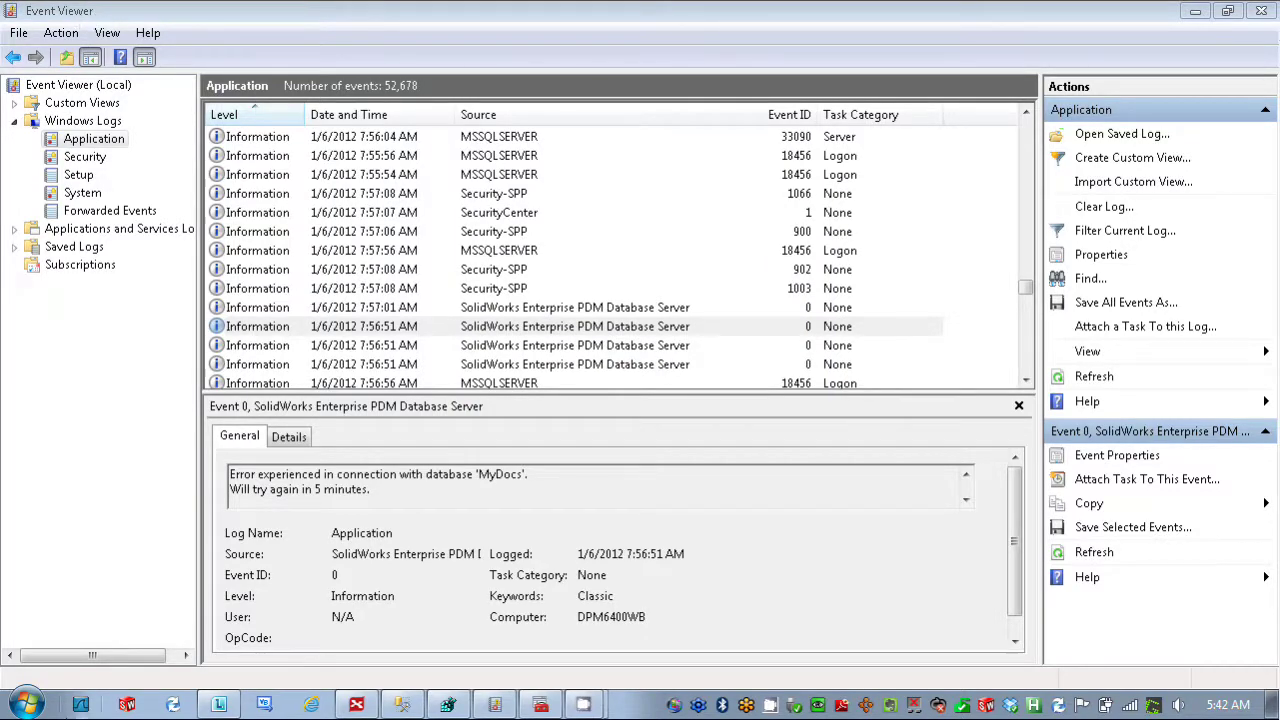
{"action": "left_click", "coordinate": [26, 704]}
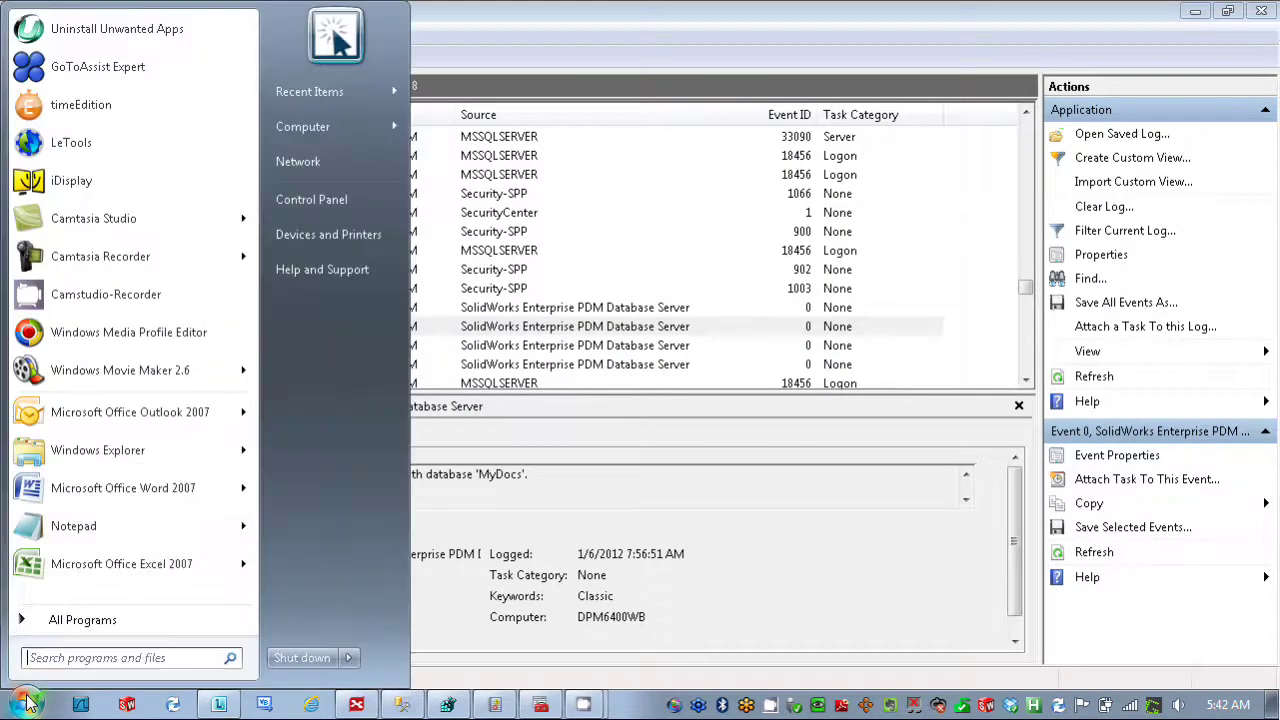
{"action": "left_click", "coordinate": [85, 665]}
{"action": "type", "text": "event"}
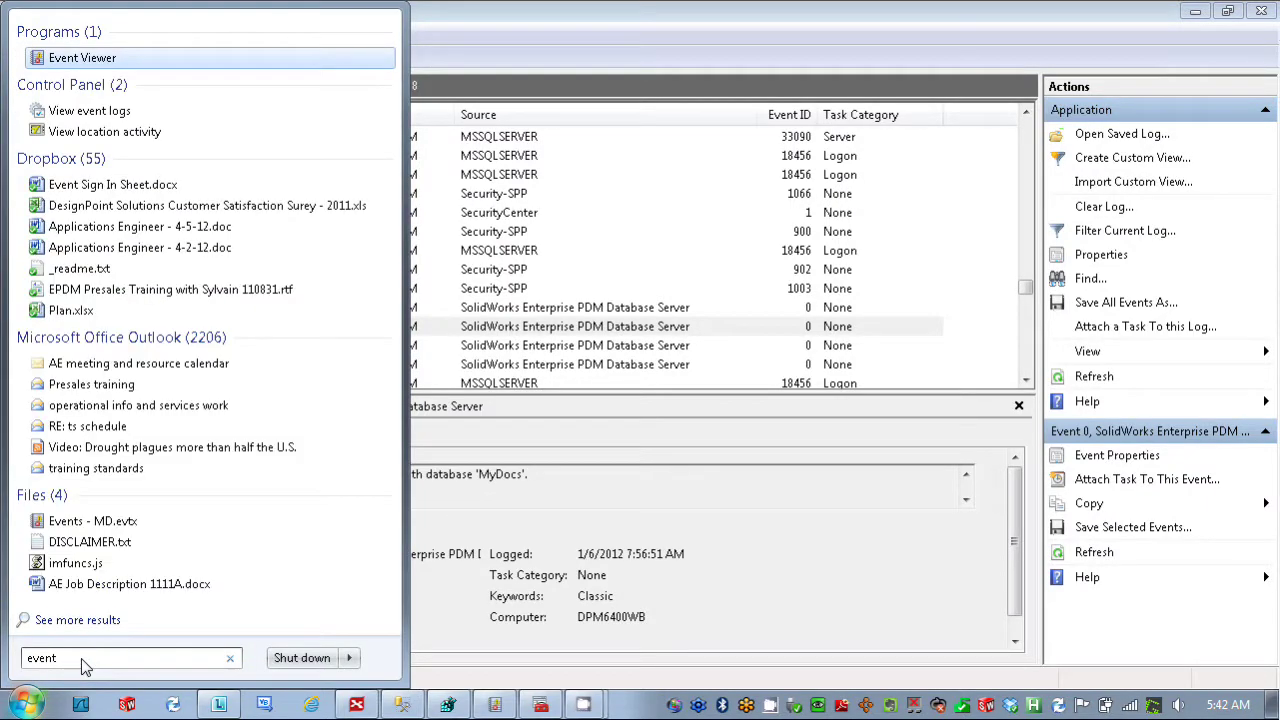
{"action": "left_click", "coordinate": [204, 64]}
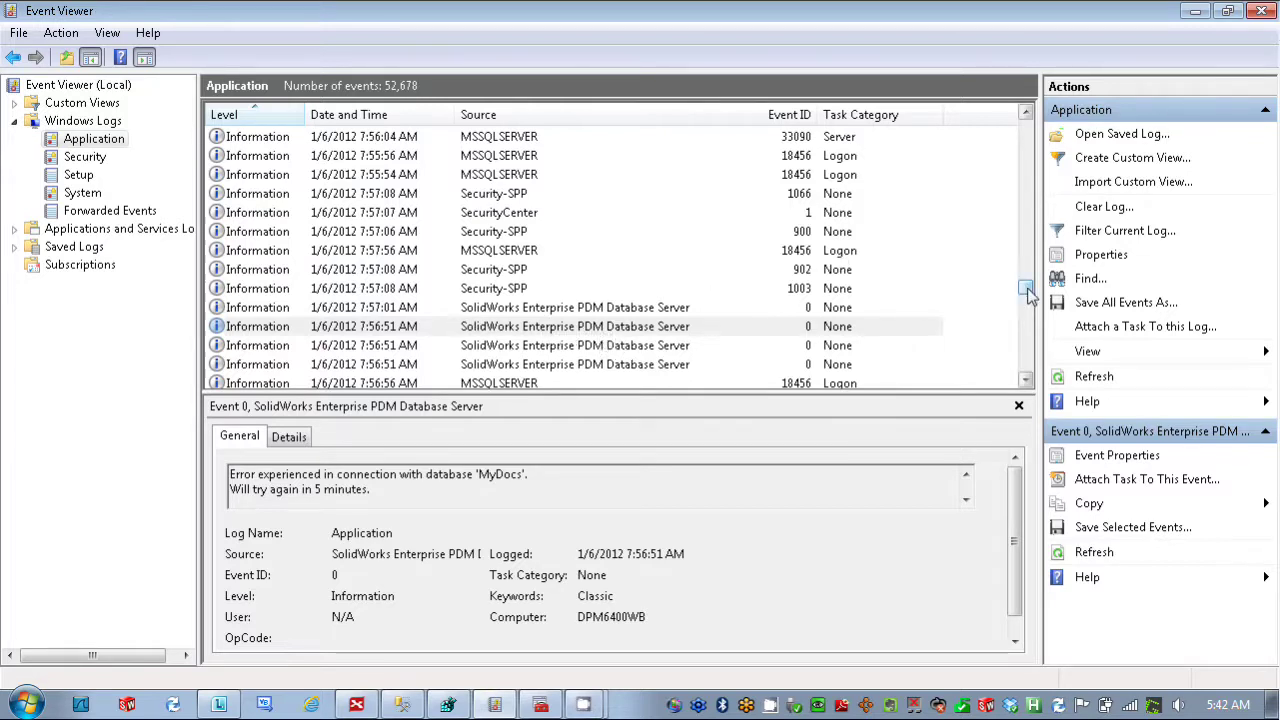
{"action": "left_click_drag", "start_coordinate": [1028, 290], "coordinate": [1030, 148]}
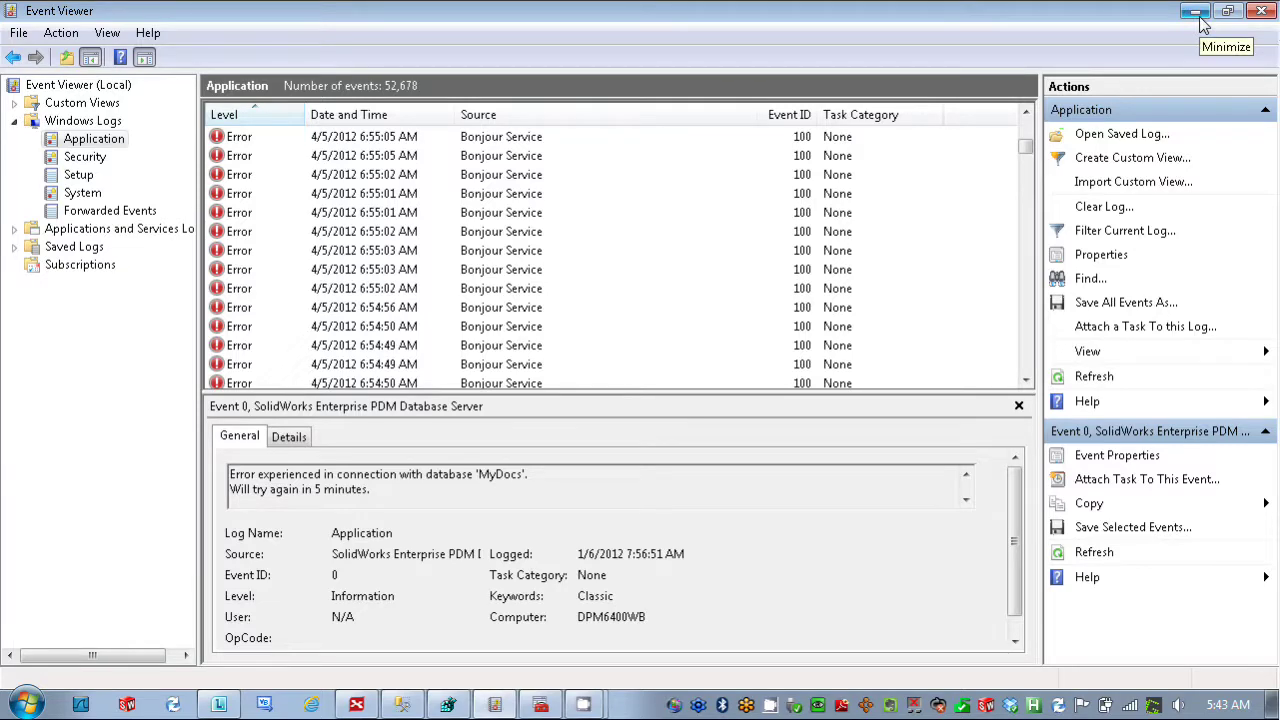
- Connect SQL Server Management Studio to server DPM6400WB using the SQL login
{"action": "left_click", "coordinate": [403, 706]}
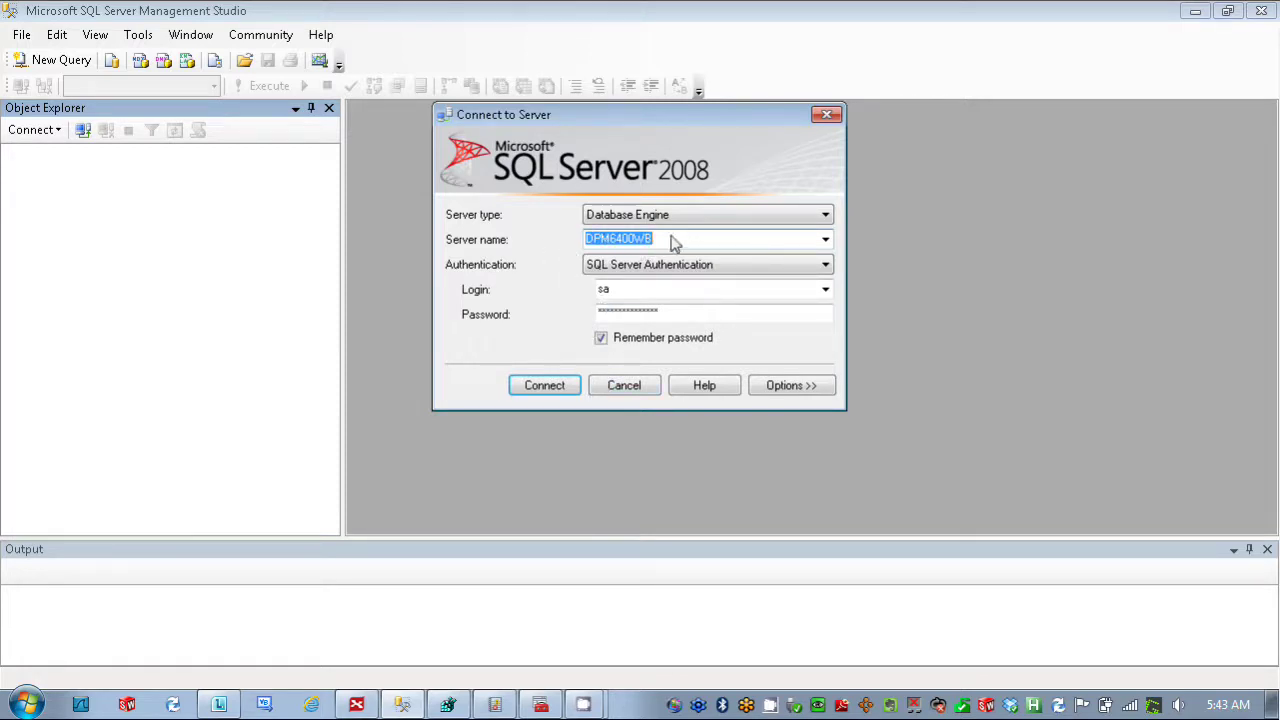
{"action": "left_click", "coordinate": [563, 393]}
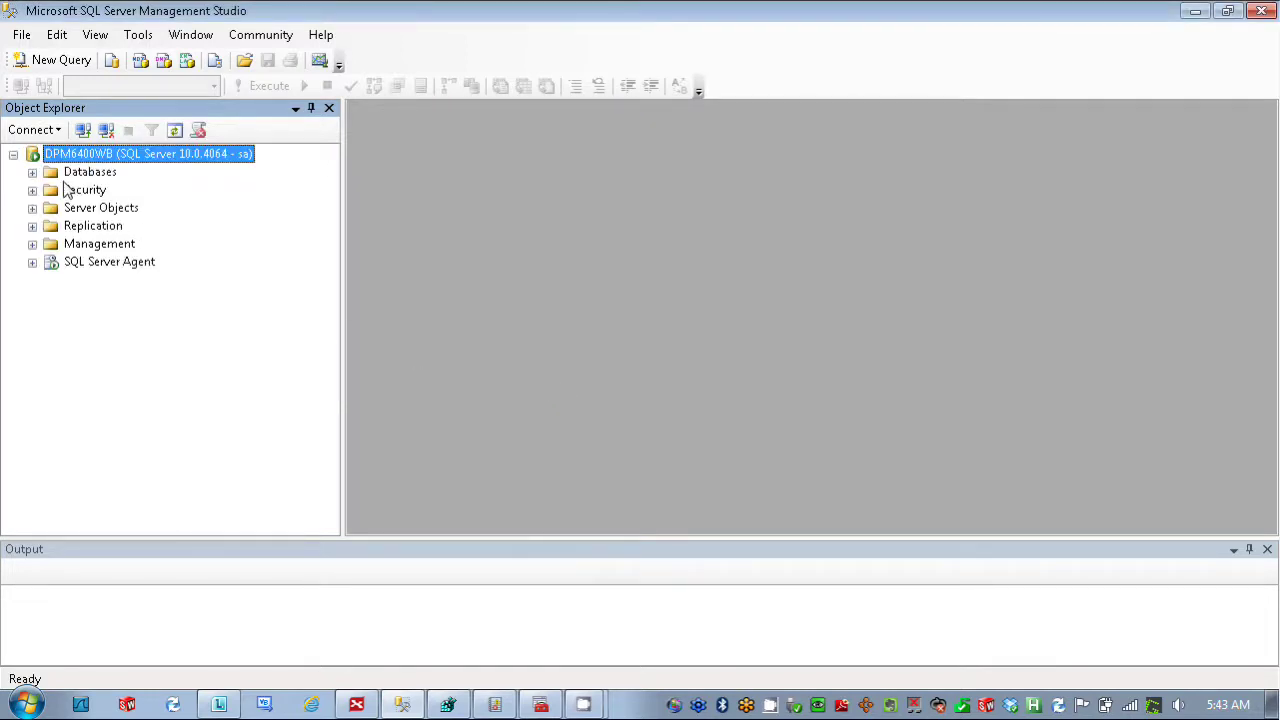
- Open ConisioMasterDb's dbo.FileVaults table with Edit Top 200 Rows to list six vaults, then collapse ConisioMasterDb
{"action": "left_click", "coordinate": [32, 172]}
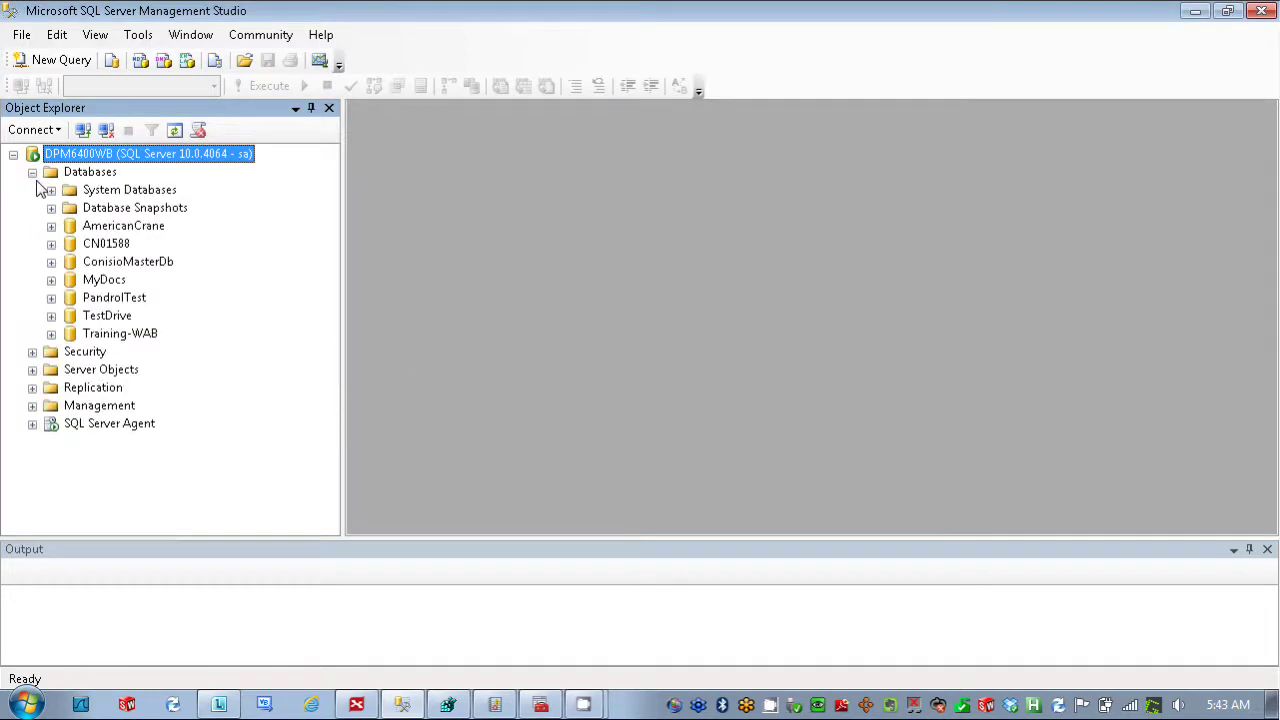
{"action": "left_click", "coordinate": [141, 264]}
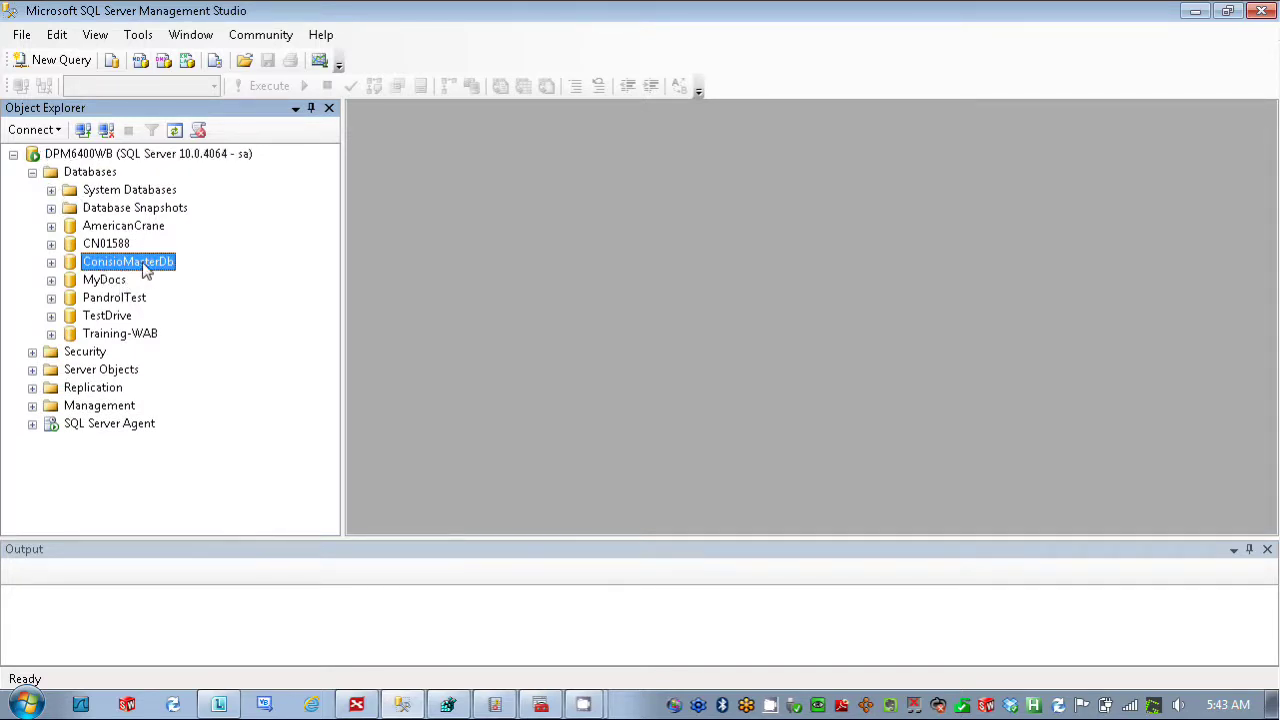
{"action": "left_click", "coordinate": [51, 262]}
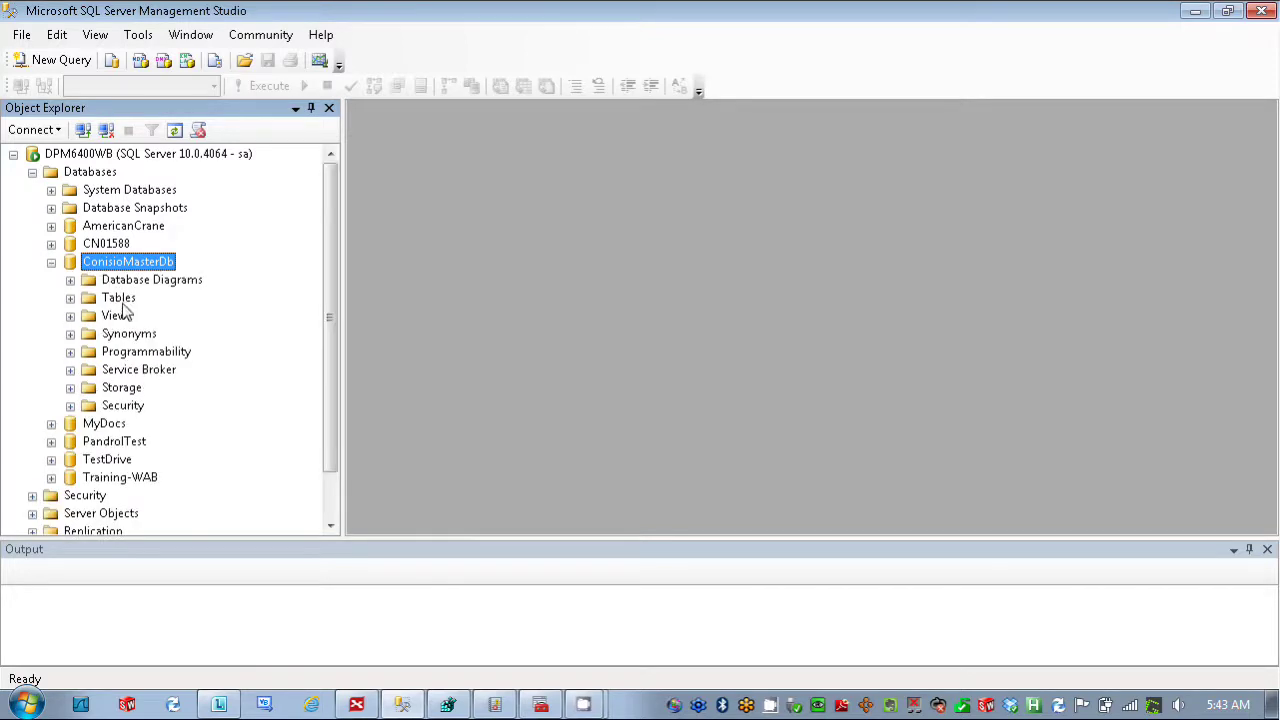
{"action": "left_click", "coordinate": [70, 298]}
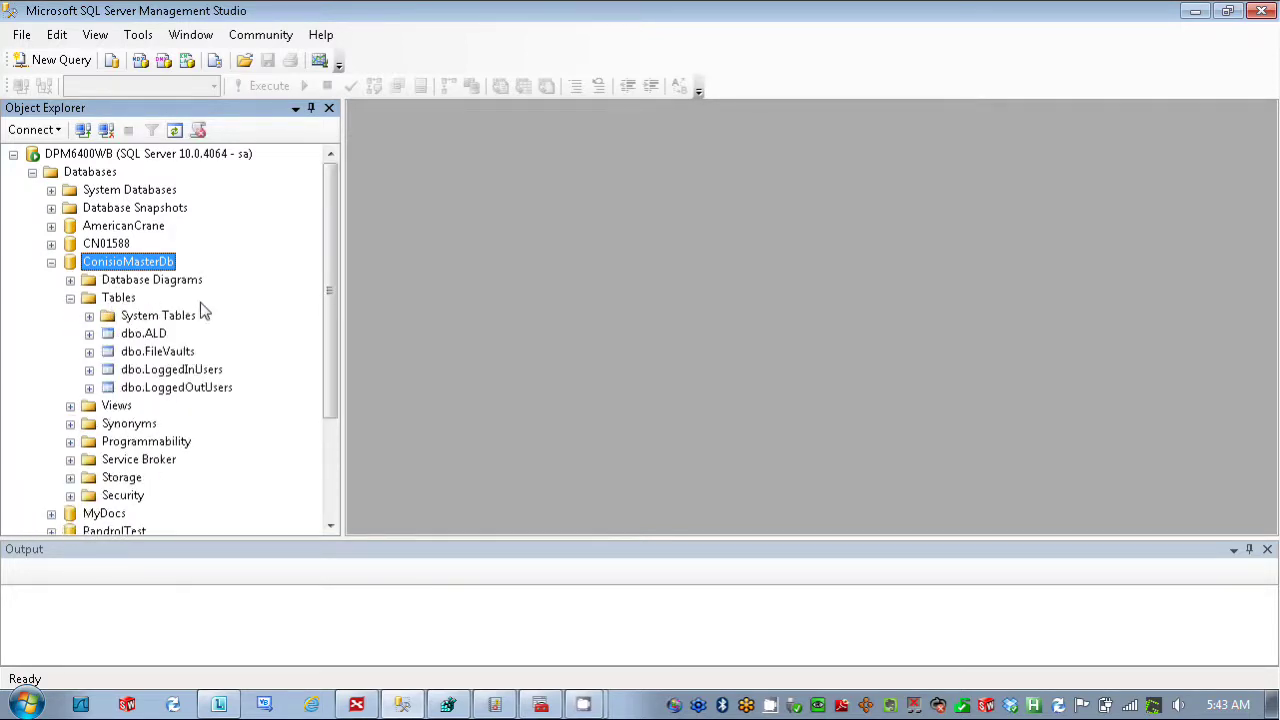
{"action": "left_click", "coordinate": [176, 355]}
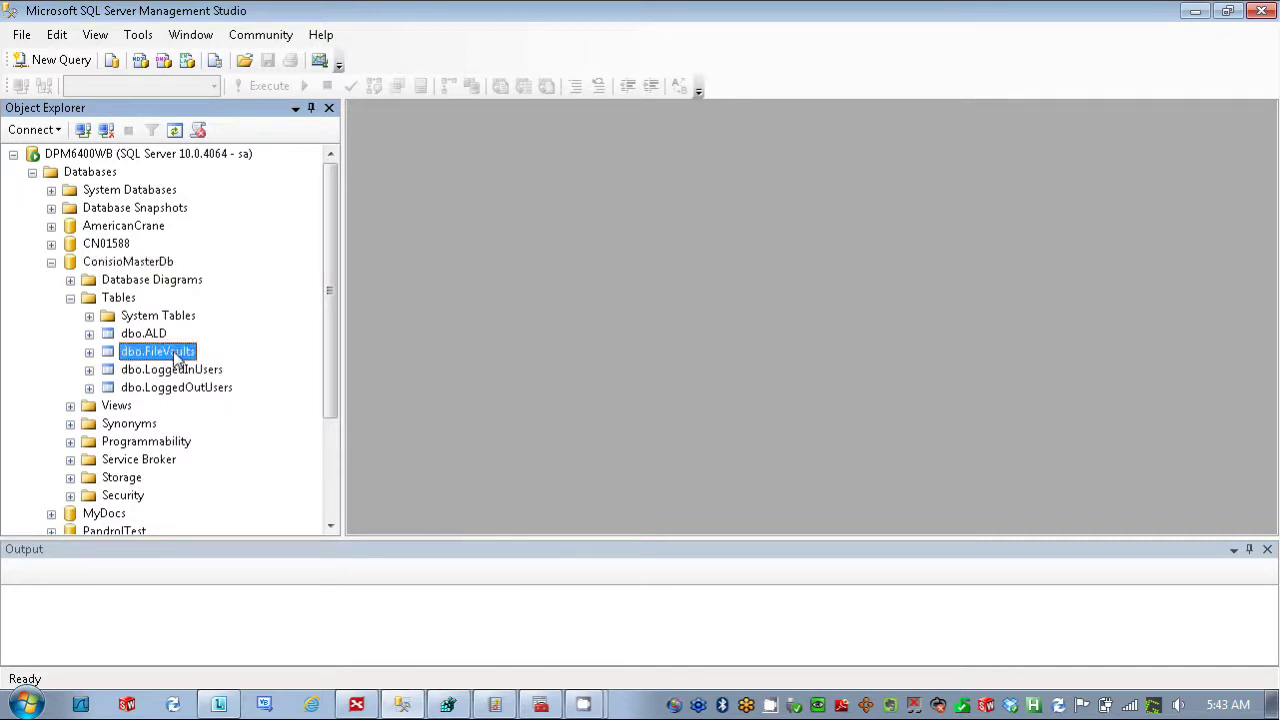
{"action": "right_click", "coordinate": [176, 358]}
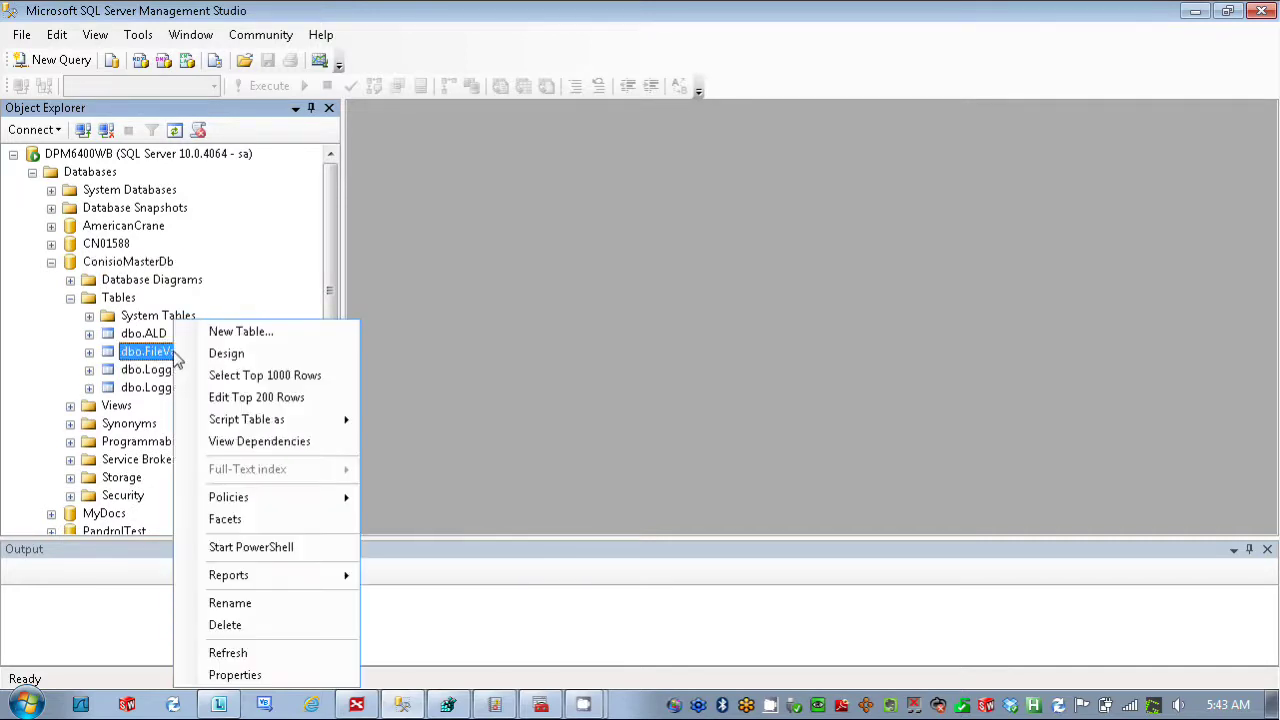
{"action": "left_click", "coordinate": [280, 403]}
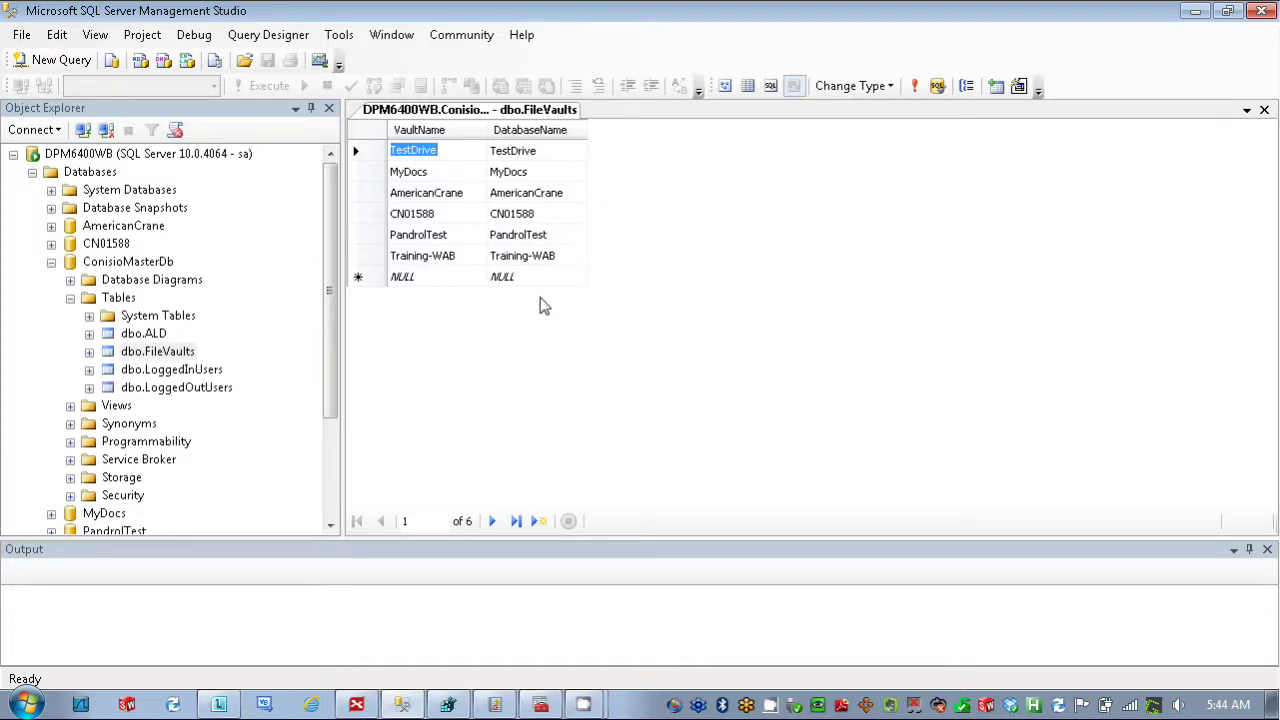
{"action": "left_click", "coordinate": [51, 262]}
- Expand MyDocs tables and open dbo.DocumentActionInfo with Edit Top 200 Rows, showing no rows
{"action": "left_click", "coordinate": [51, 280]}
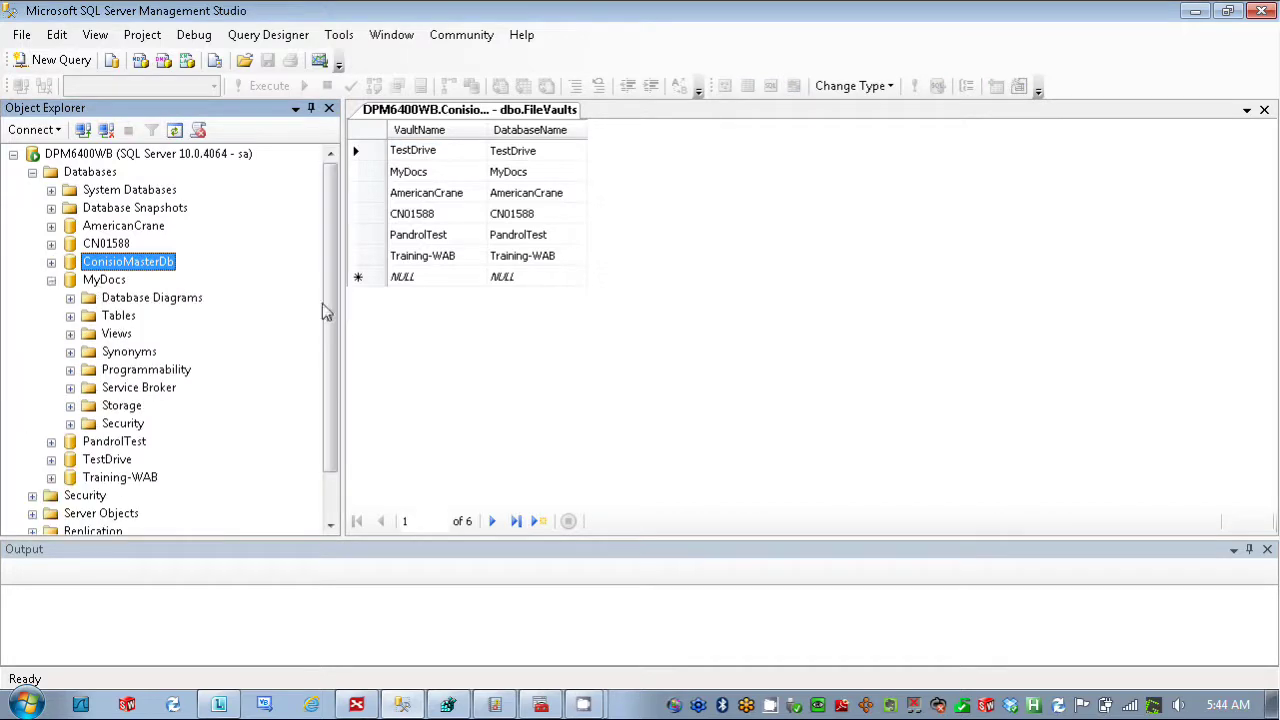
{"action": "left_click_drag", "start_coordinate": [333, 312], "coordinate": [333, 325]}
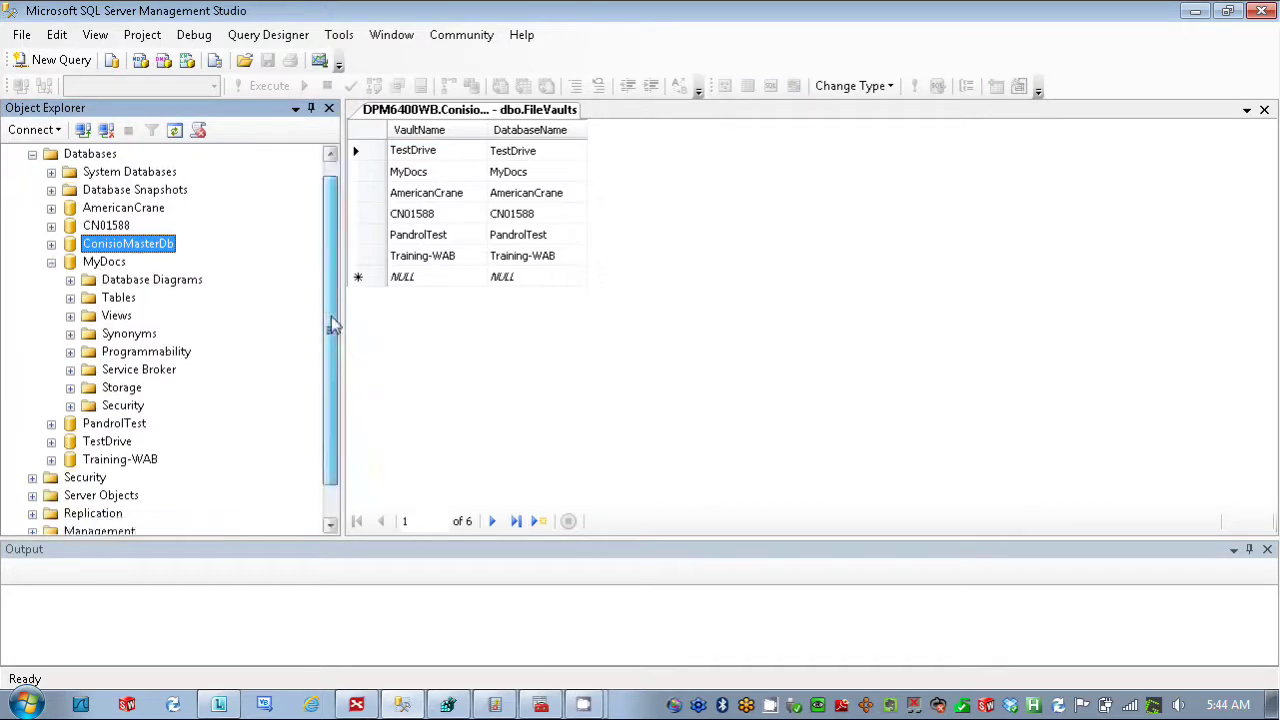
{"action": "left_click", "coordinate": [70, 298]}
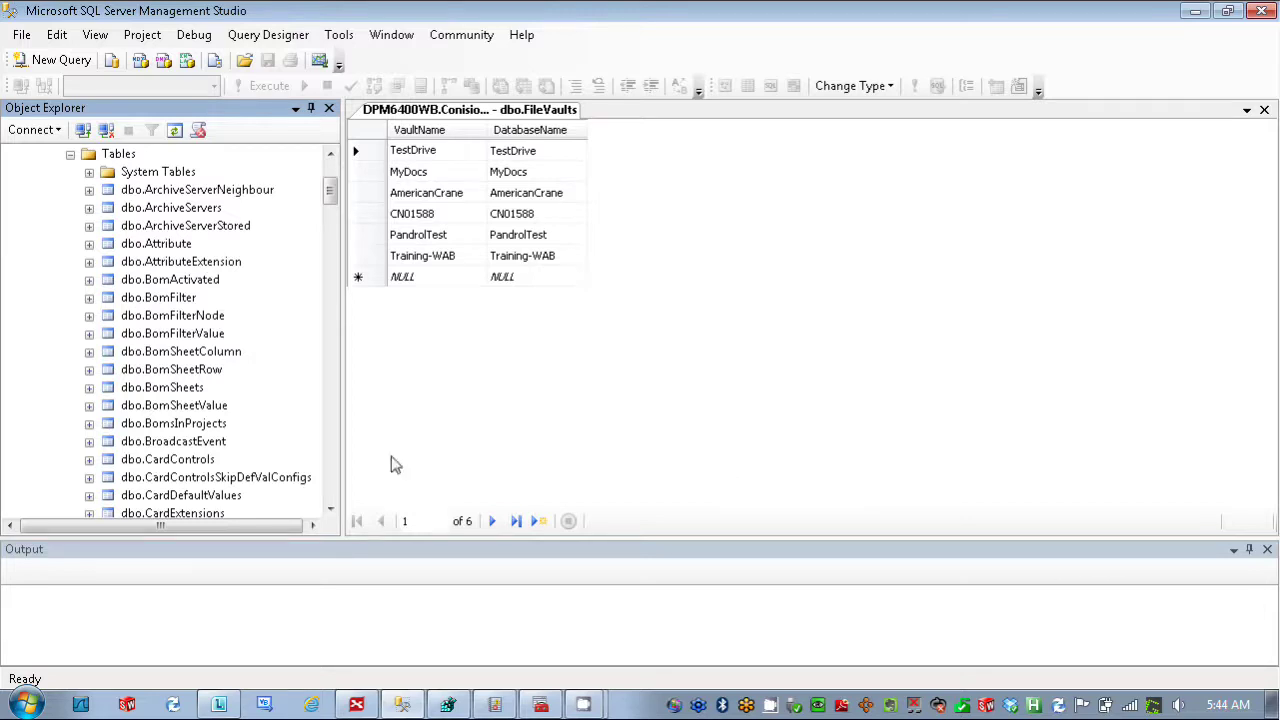
{"action": "left_click_drag", "start_coordinate": [332, 512], "coordinate": [332, 512]}
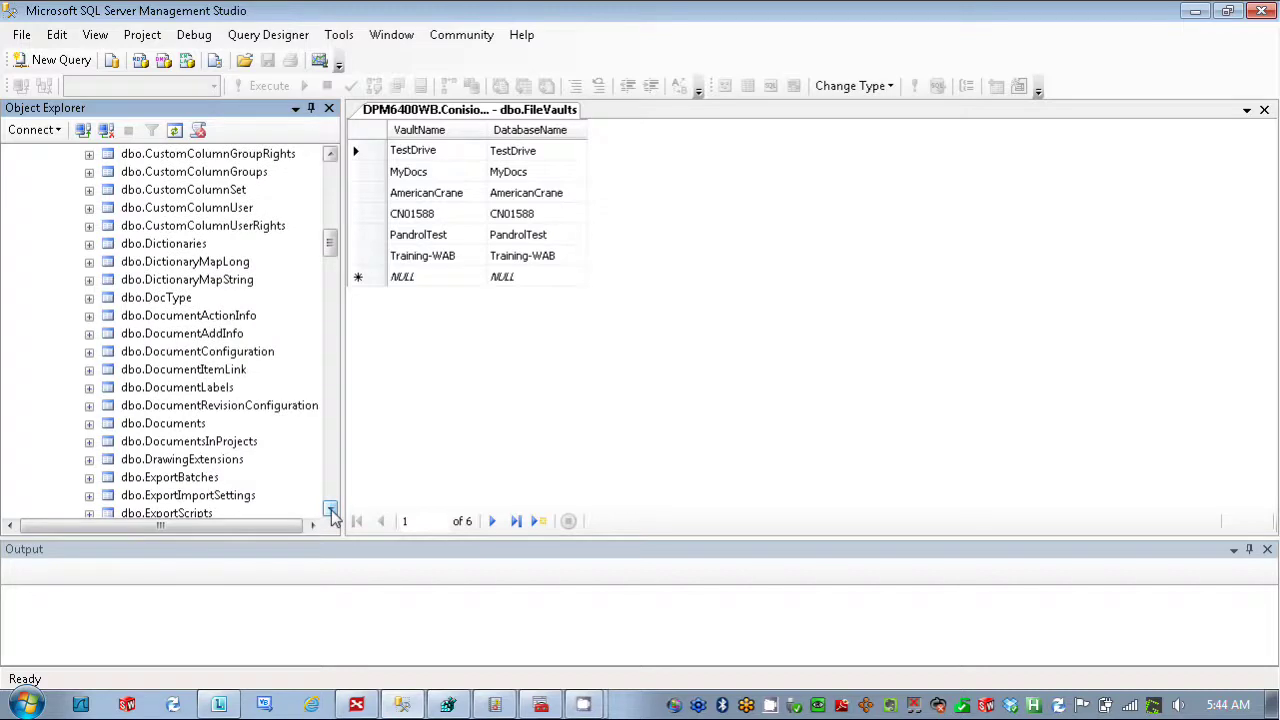
{"action": "left_click", "coordinate": [222, 318]}
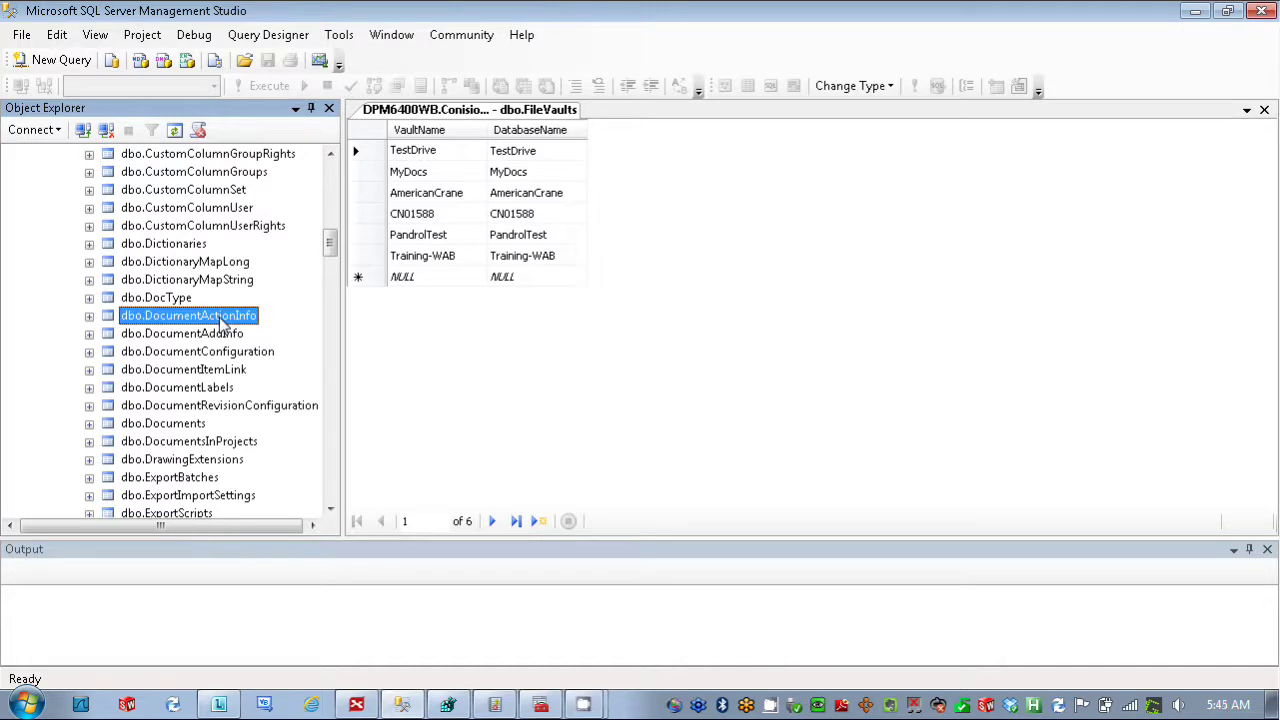
{"action": "right_click", "coordinate": [222, 318]}
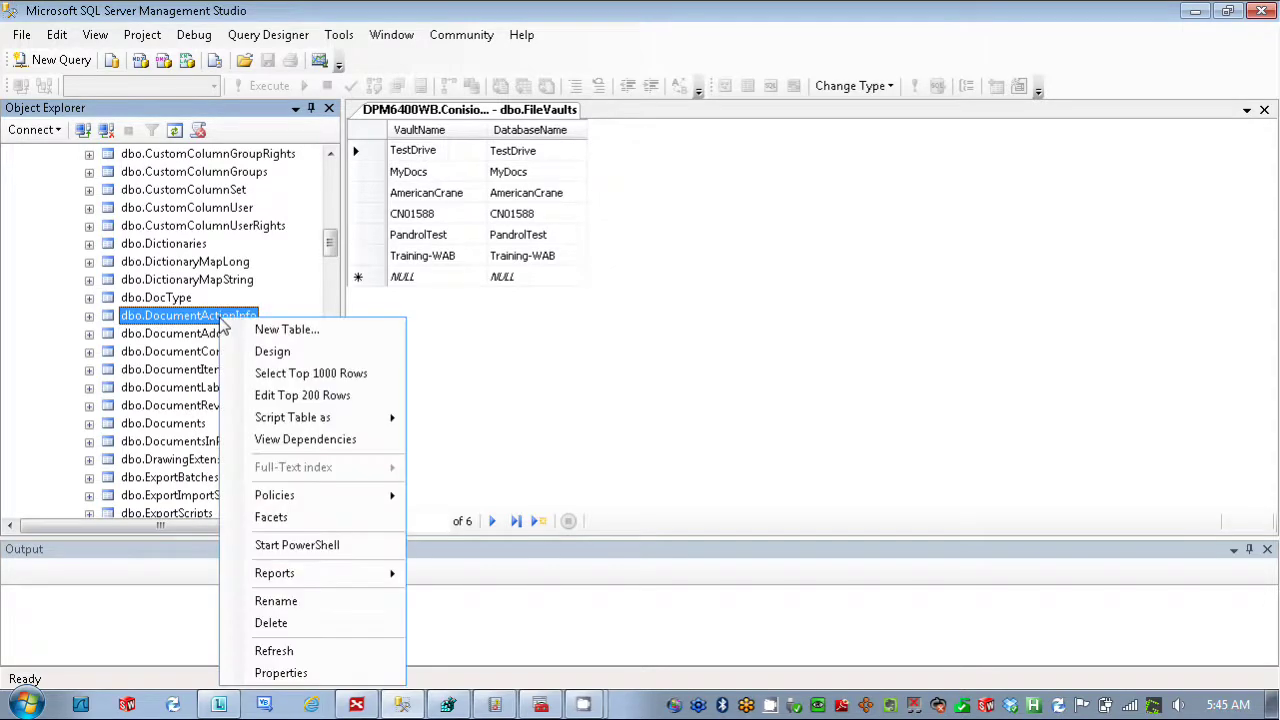
{"action": "left_click", "coordinate": [316, 396]}
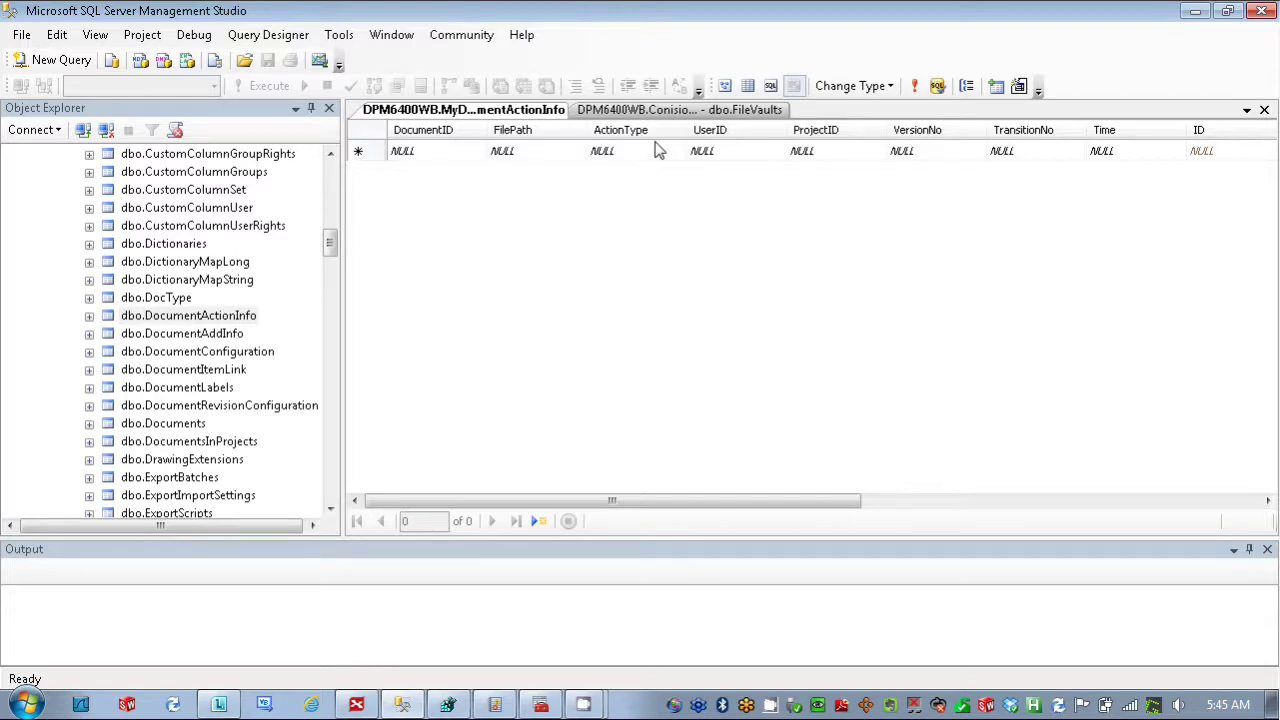
- Open MyDocs' dbo.BroadcastEvent table with Edit Top 200 Rows, showing events 20279 through 20284
{"action": "left_click", "coordinate": [332, 248]}
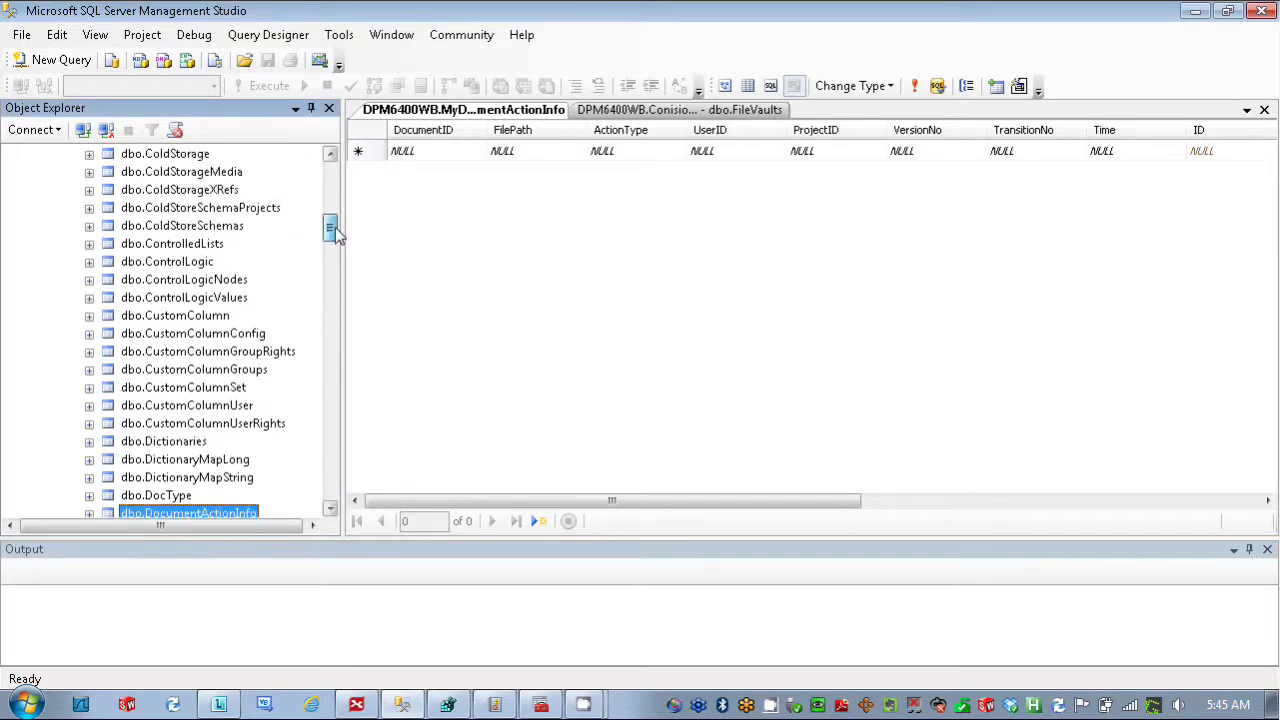
{"action": "left_click_drag", "start_coordinate": [336, 233], "coordinate": [345, 193]}
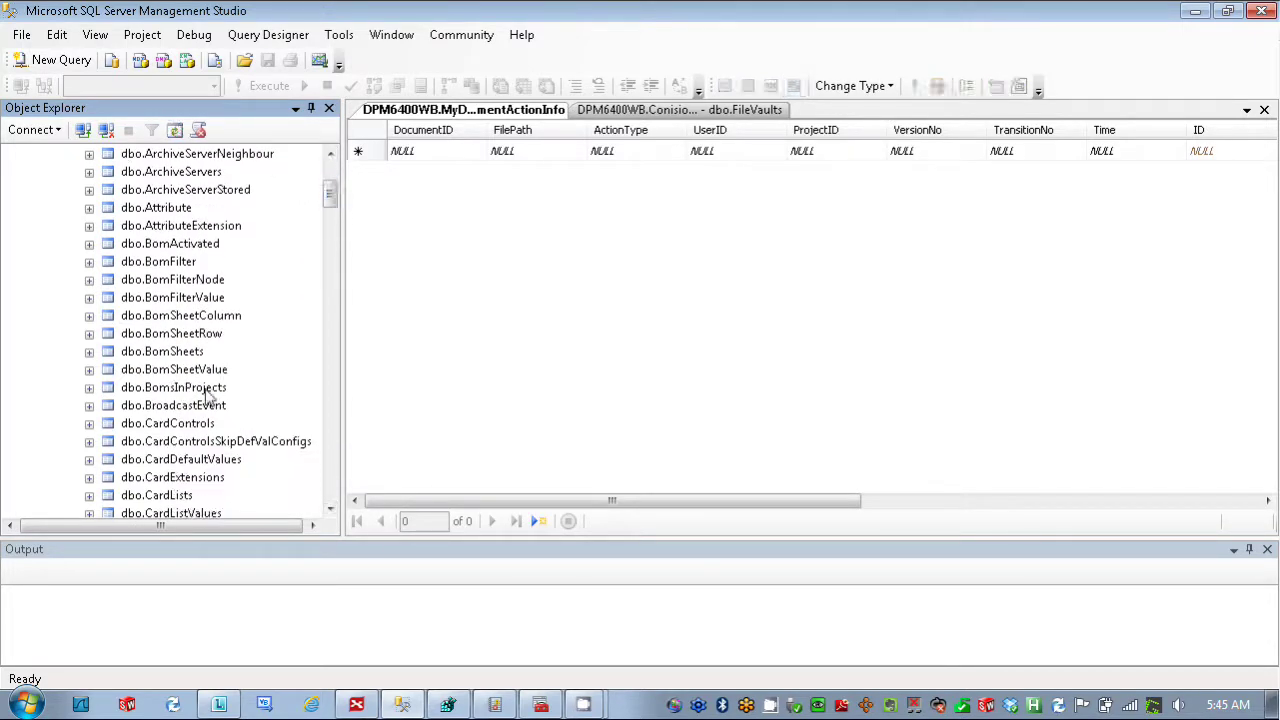
{"action": "right_click", "coordinate": [164, 405]}
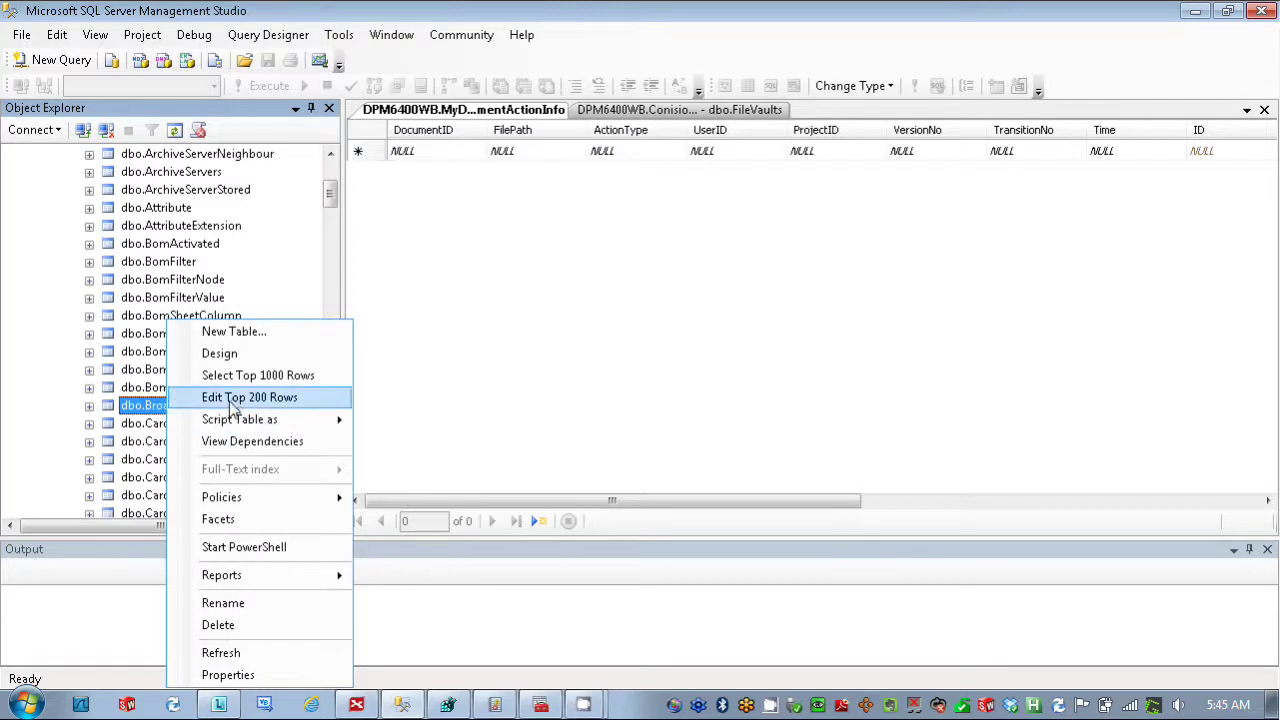
{"action": "left_click", "coordinate": [249, 397]}
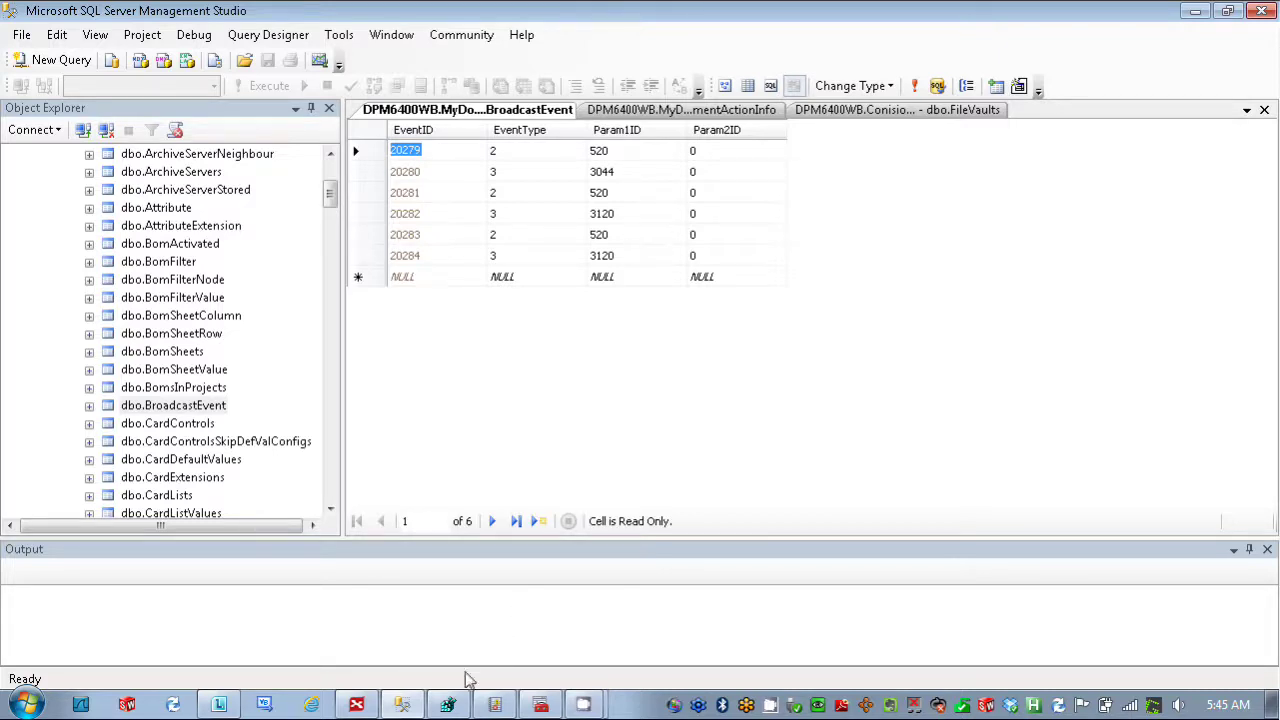
- Switch to Registry Editor and select the MailService key to list its values
{"action": "left_click", "coordinate": [448, 705]}
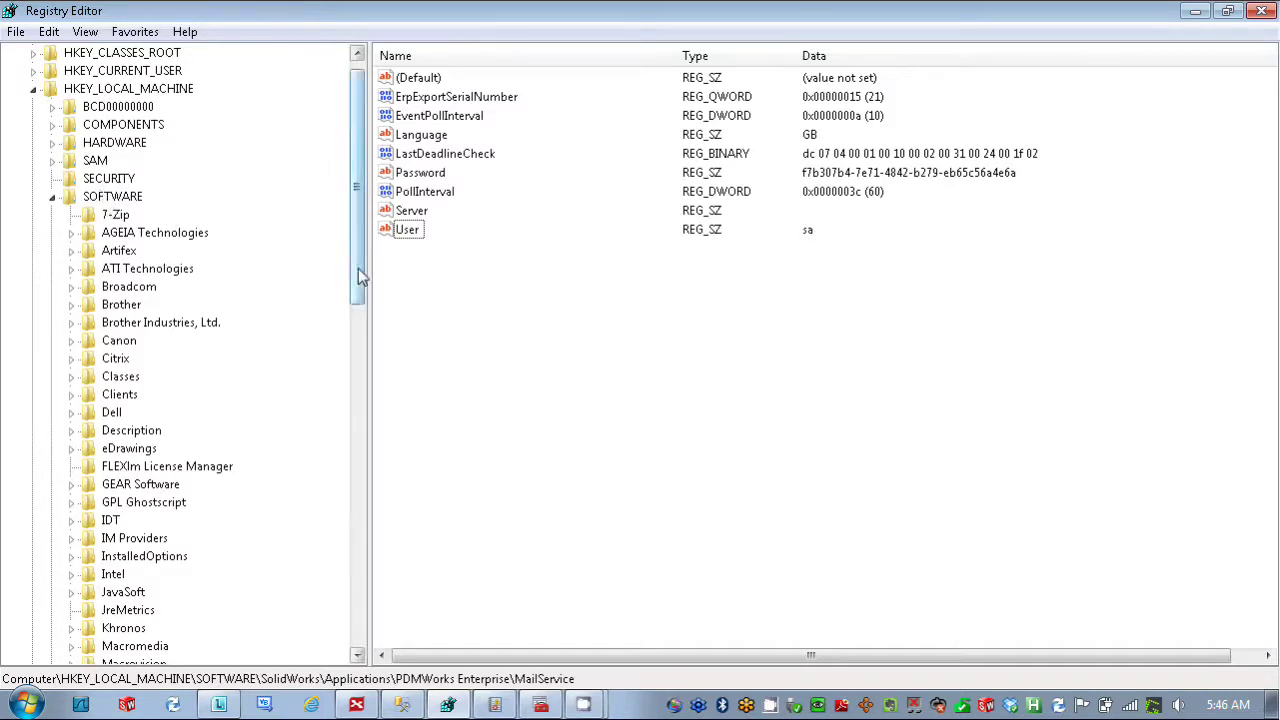
{"action": "left_click_drag", "start_coordinate": [361, 270], "coordinate": [386, 518]}
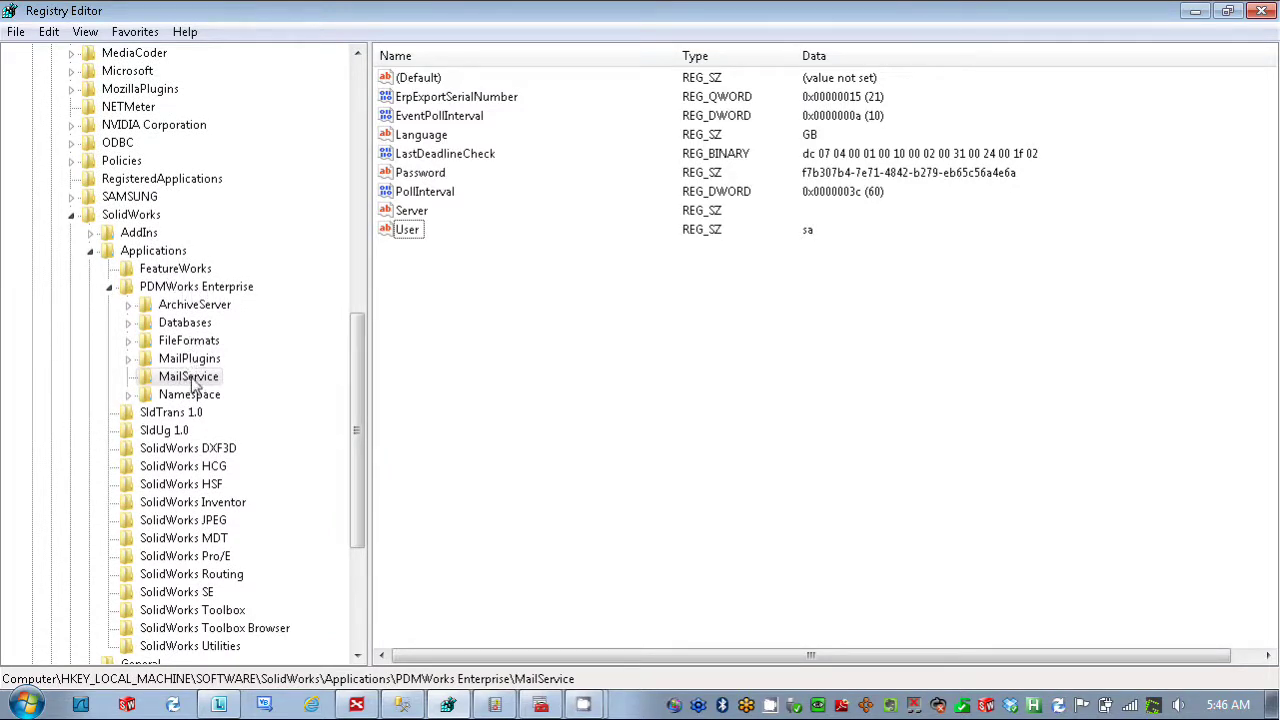
{"action": "left_click", "coordinate": [193, 380]}
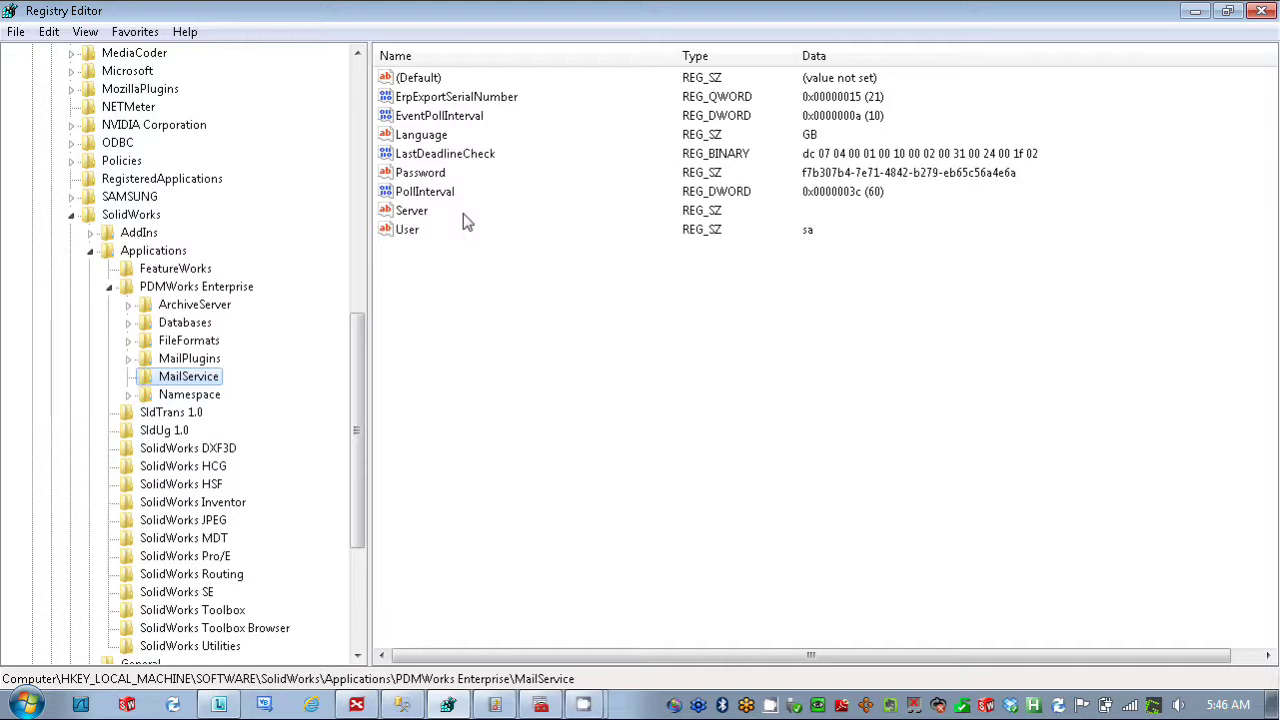
- Inspect the Server and User values without changes, confirming Server is empty
{"action": "left_click", "coordinate": [415, 214]}
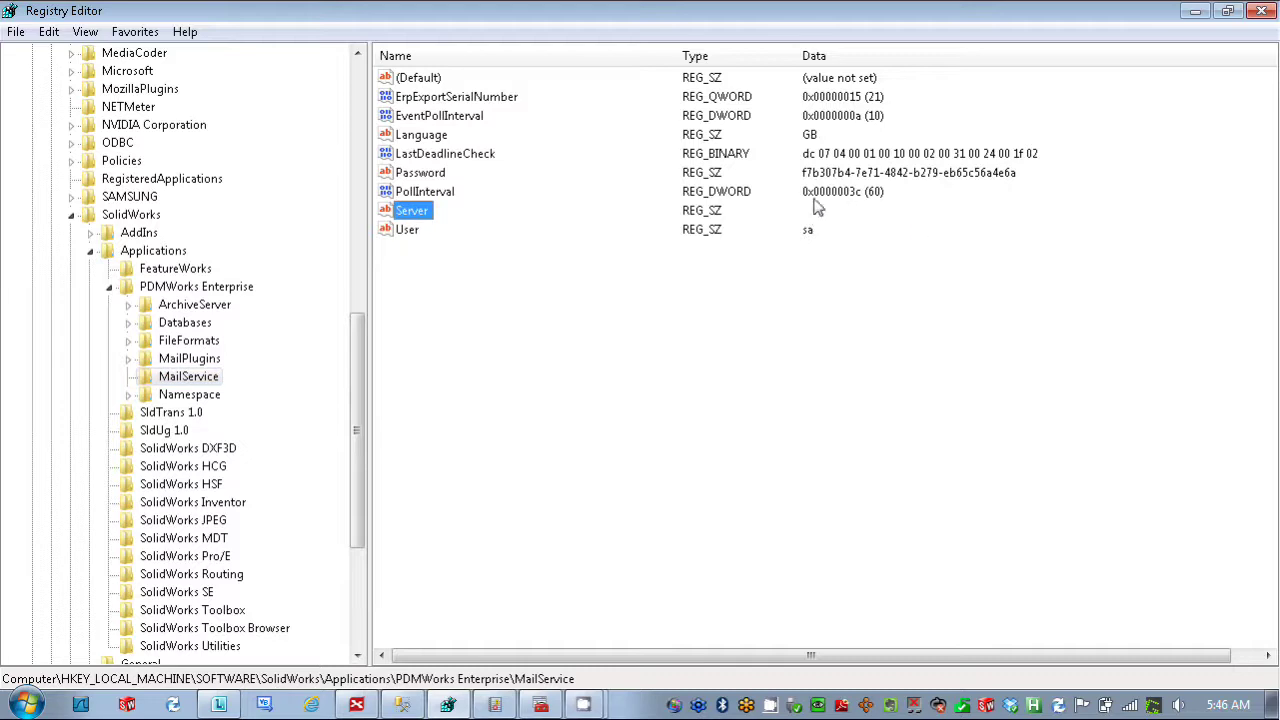
{"action": "double_click", "coordinate": [420, 220]}
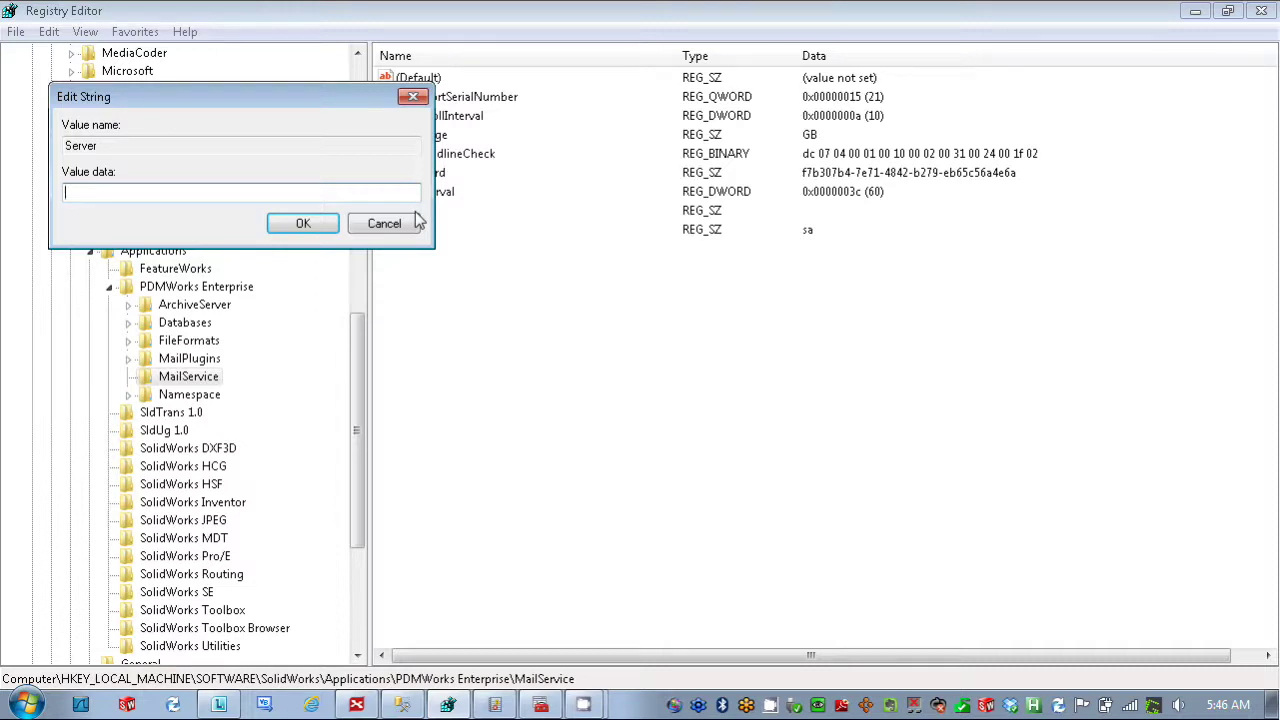
{"action": "left_click", "coordinate": [392, 227]}
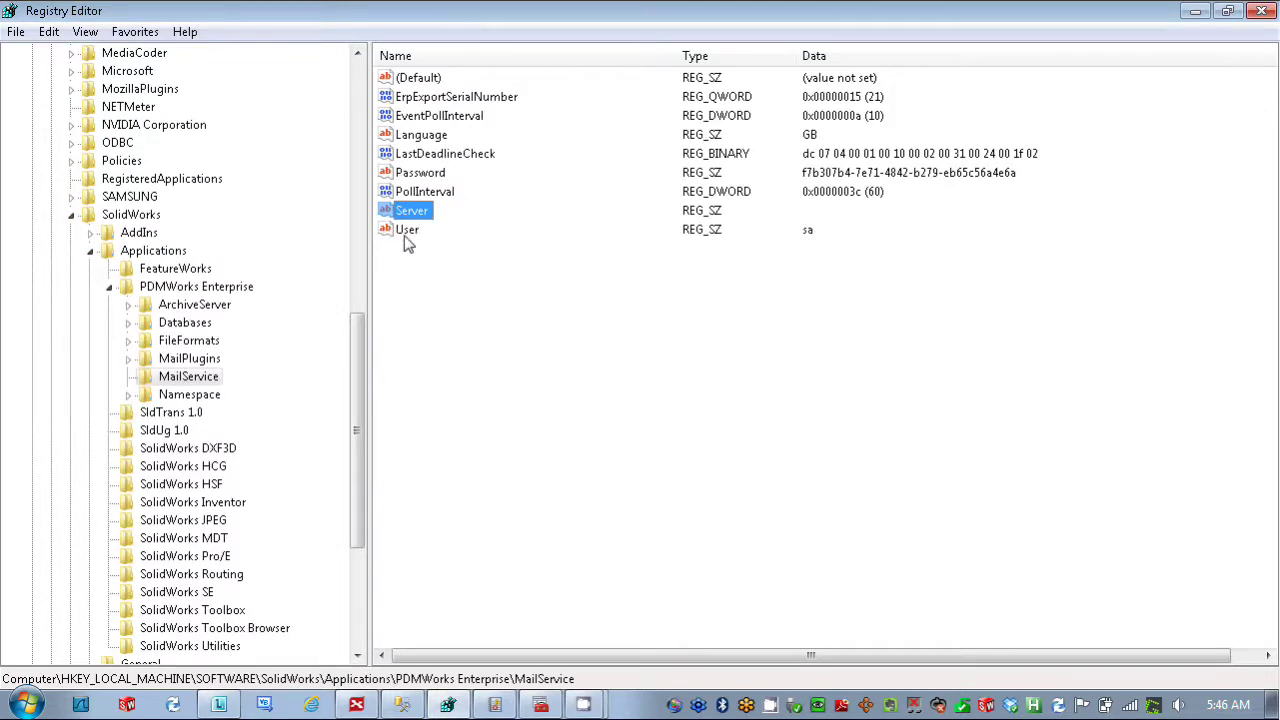
{"action": "double_click", "coordinate": [406, 230]}
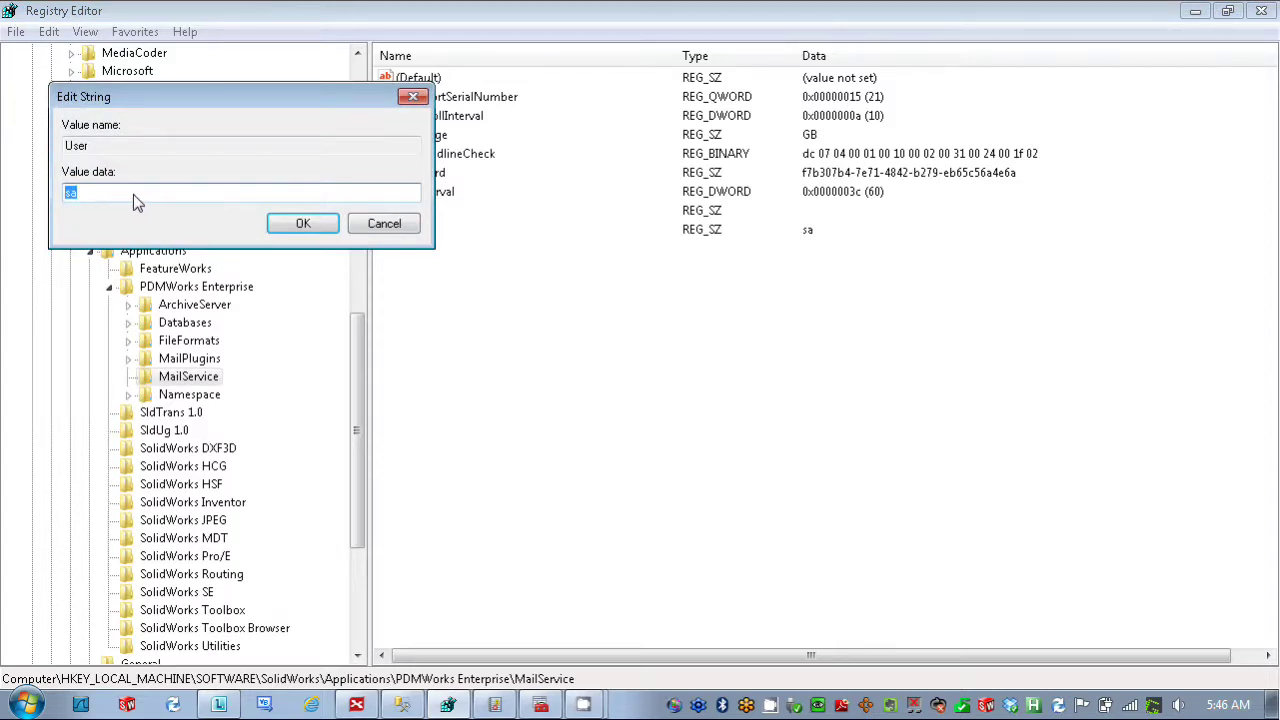
{"action": "left_click", "coordinate": [384, 224]}
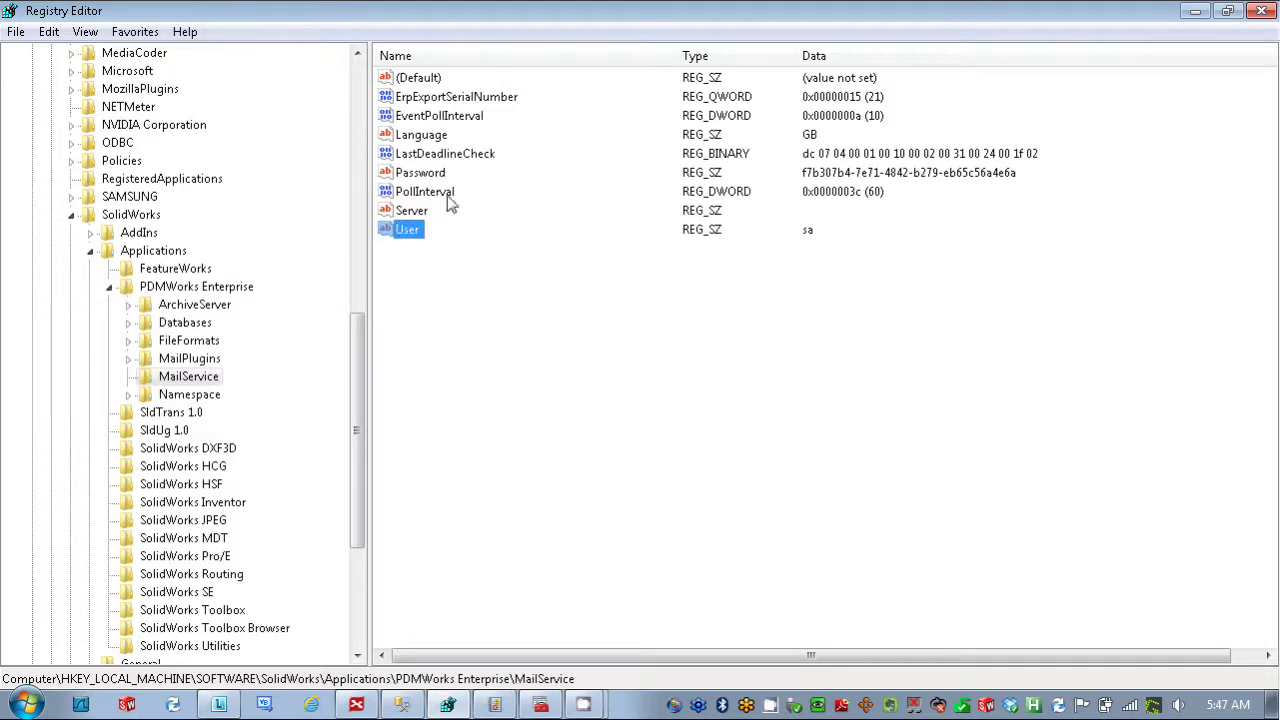
- Inspect PollInterval (60), EventPollInterval (10) and Password values, cancelling each without changes
{"action": "double_click", "coordinate": [449, 199]}
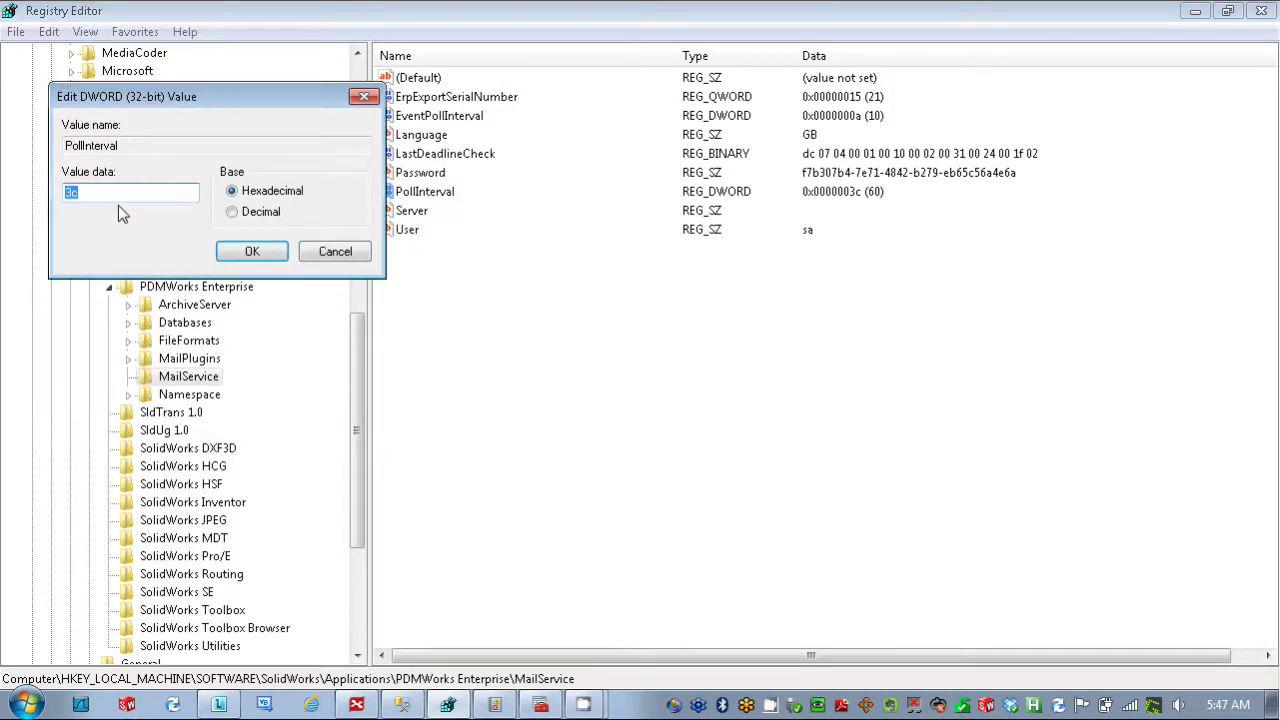
{"action": "left_click", "coordinate": [336, 255]}
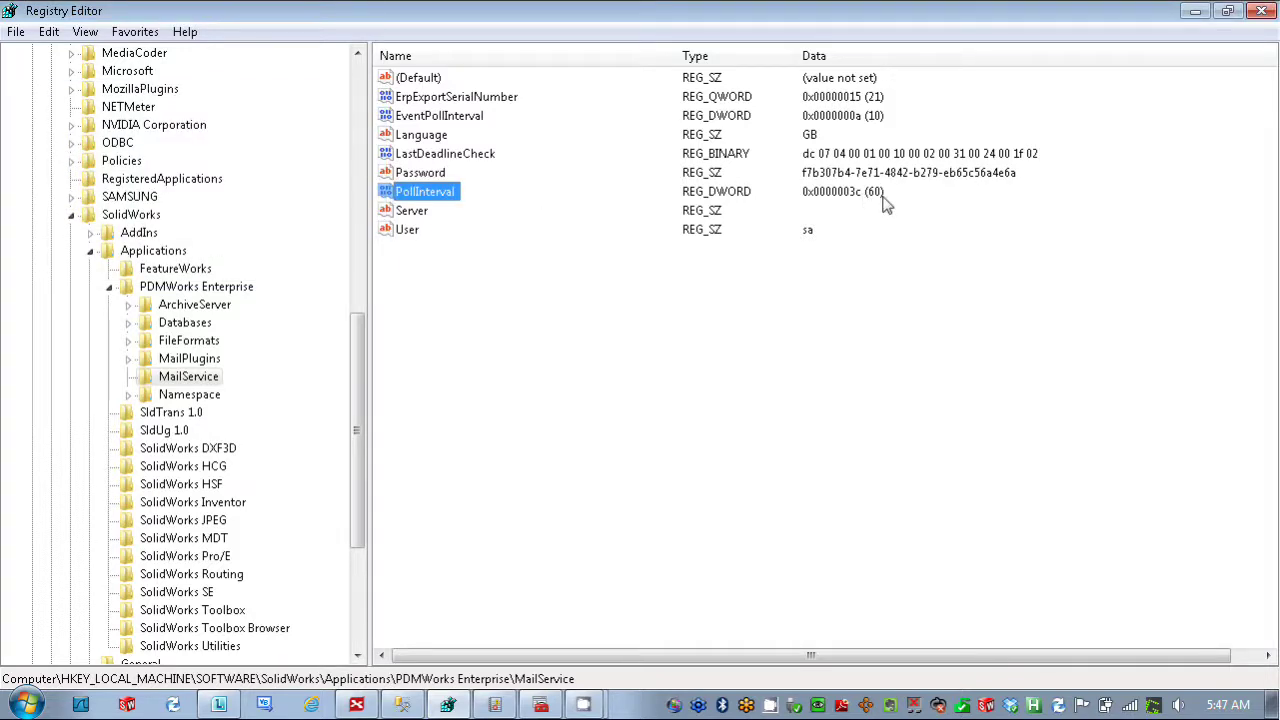
{"action": "double_click", "coordinate": [460, 118]}
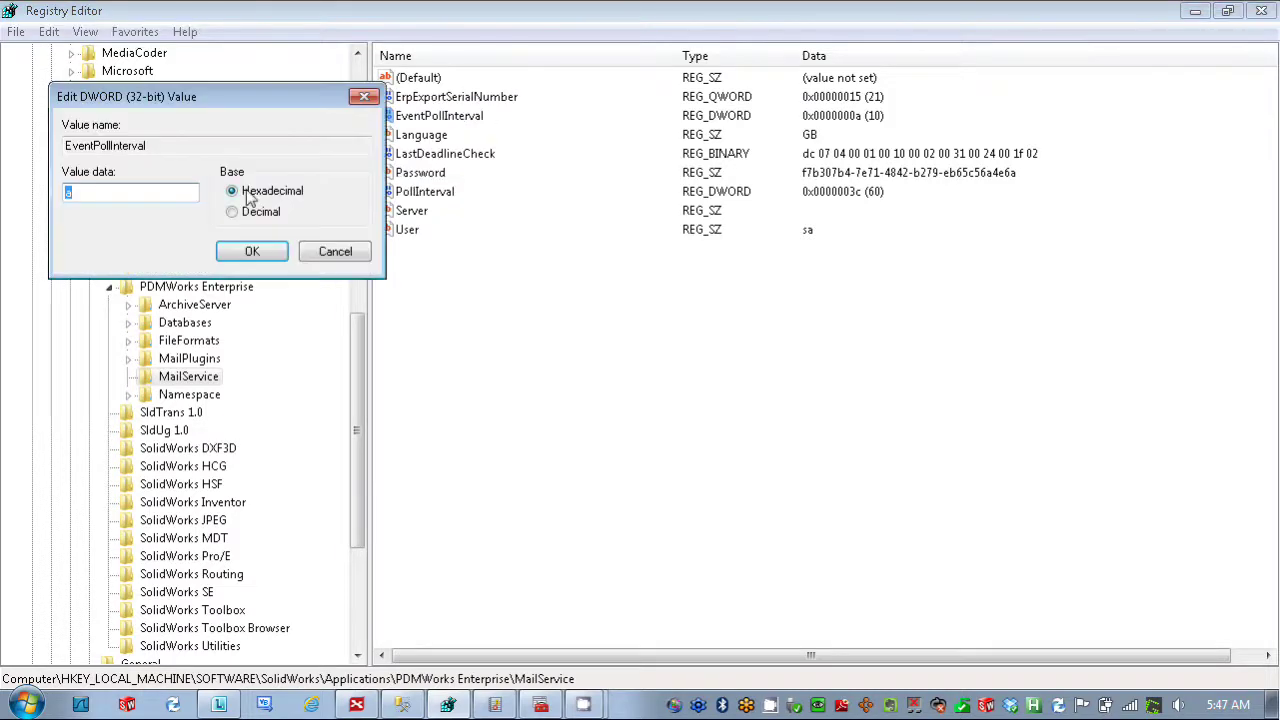
{"action": "left_click", "coordinate": [340, 260]}
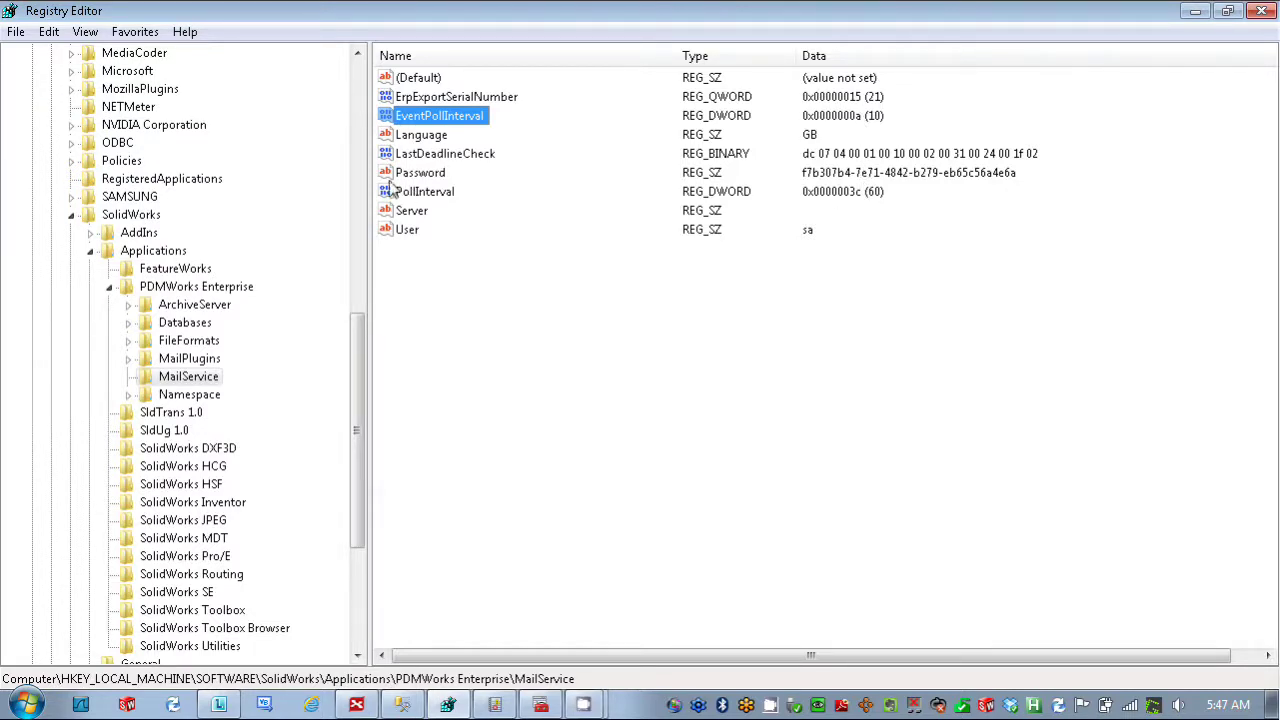
{"action": "double_click", "coordinate": [398, 178]}
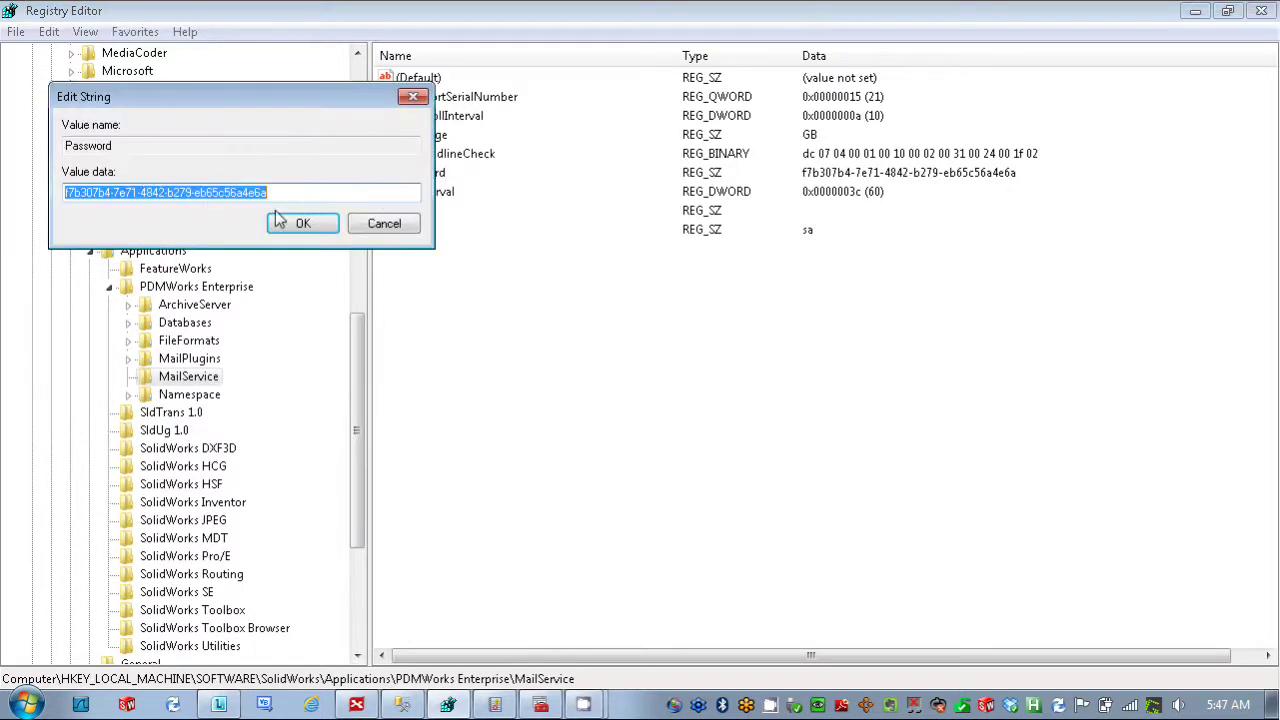
{"action": "left_click", "coordinate": [385, 224]}
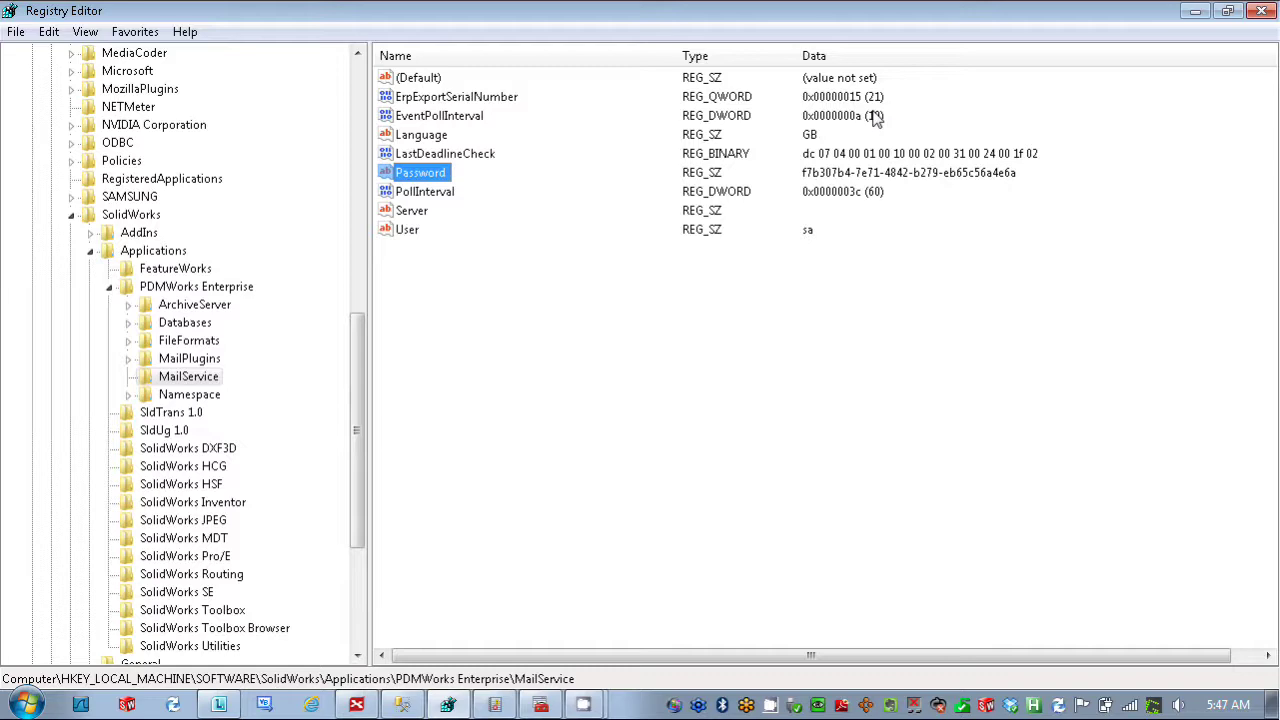
- Create a new DWORD (32-bit) value named Log under the MailService key
{"action": "left_click", "coordinate": [198, 288]}
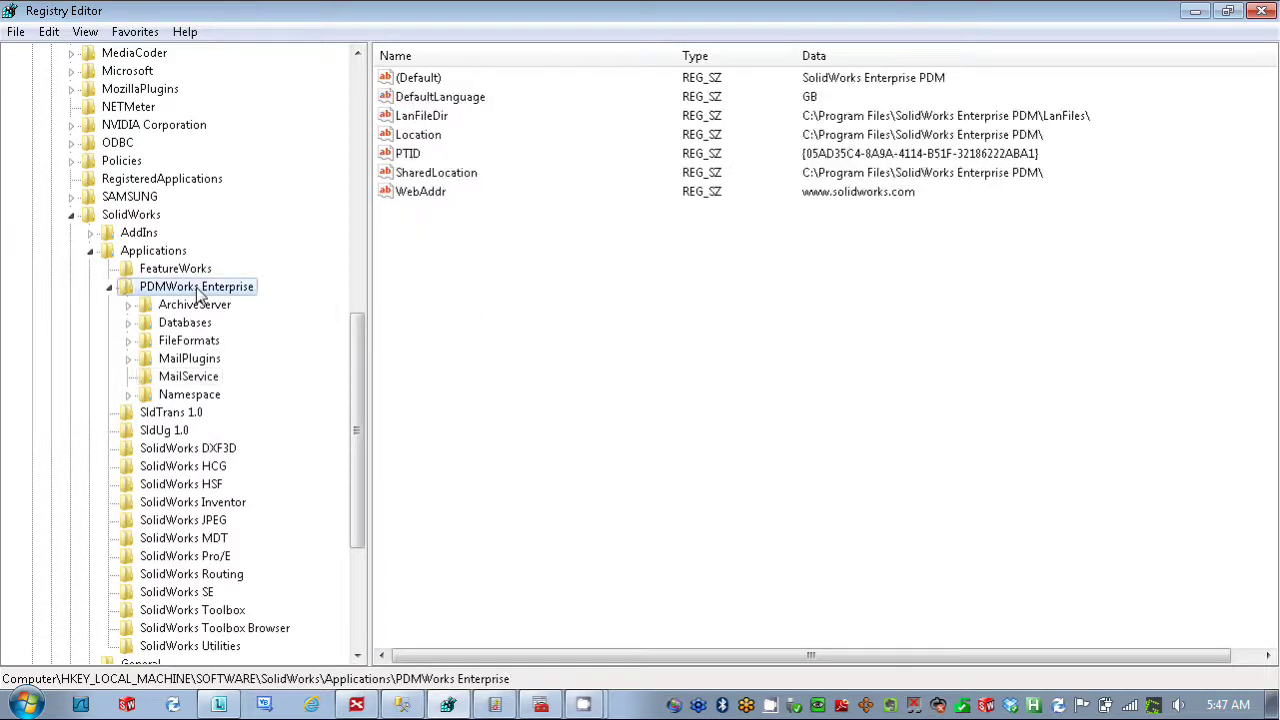
{"action": "left_click", "coordinate": [203, 379]}
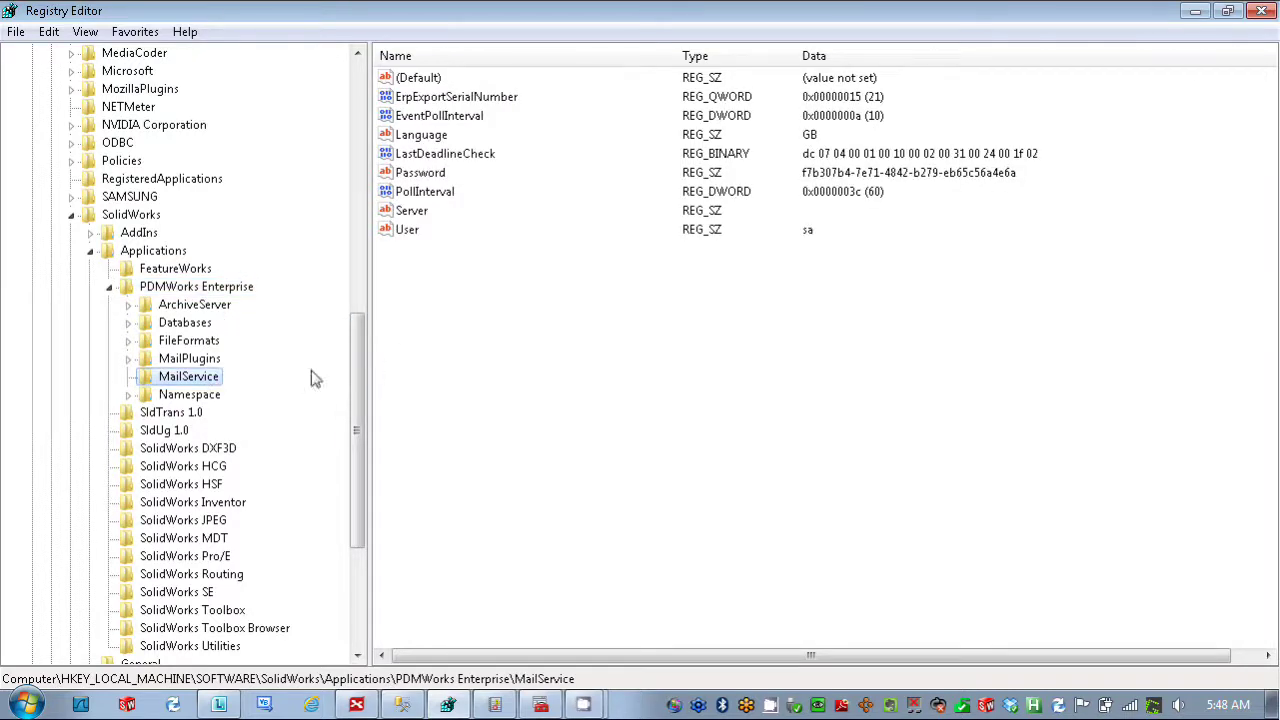
{"action": "right_click", "coordinate": [200, 386]}
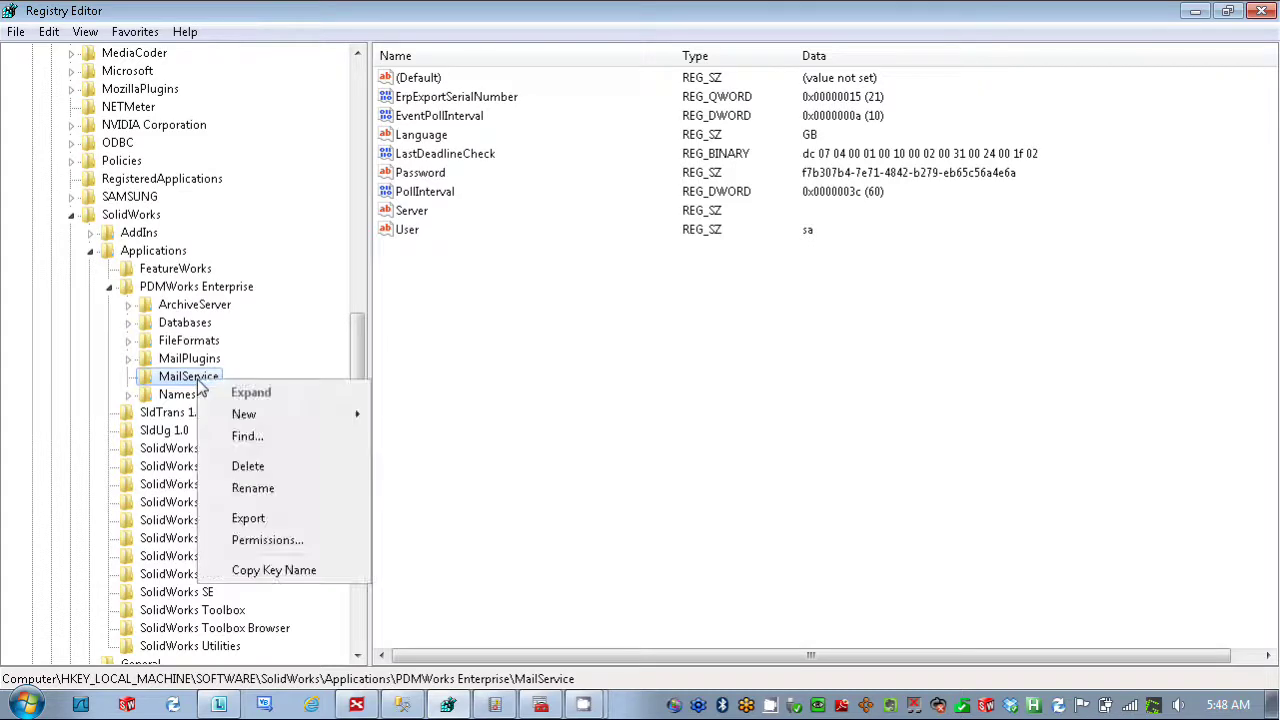
{"action": "mouse_move", "coordinate": [257, 416]}
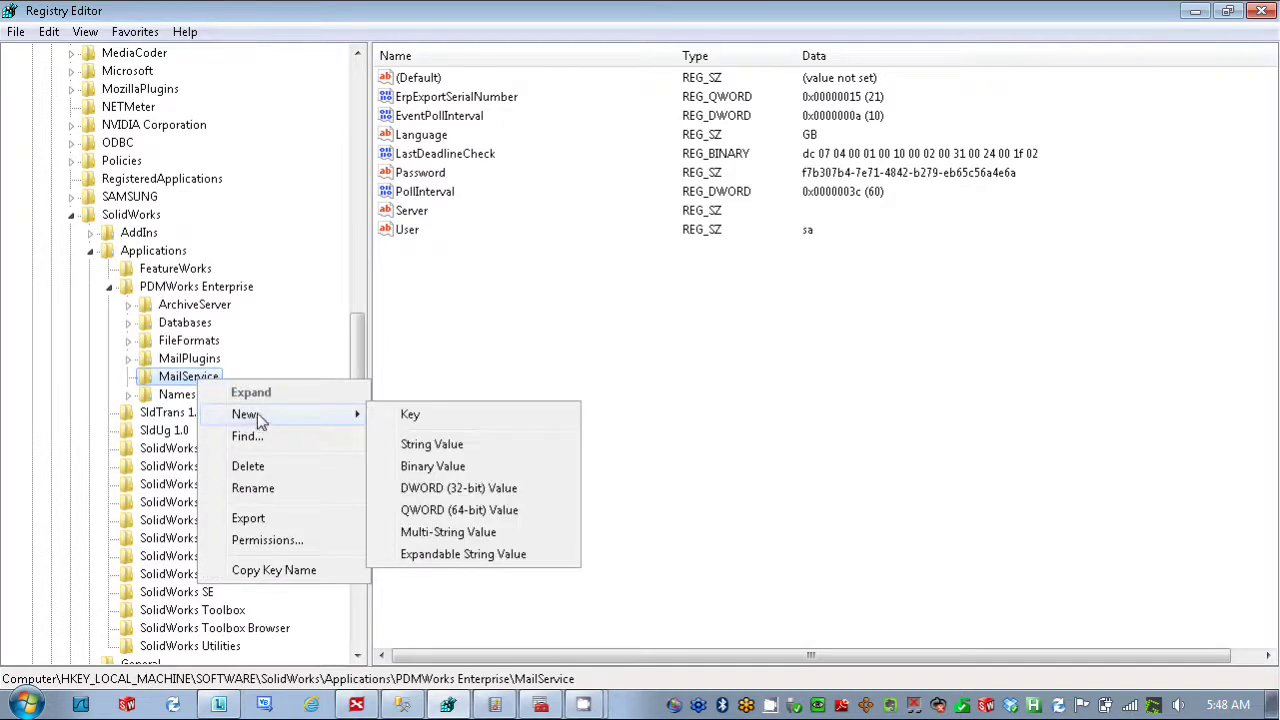
{"action": "left_click", "coordinate": [488, 493]}
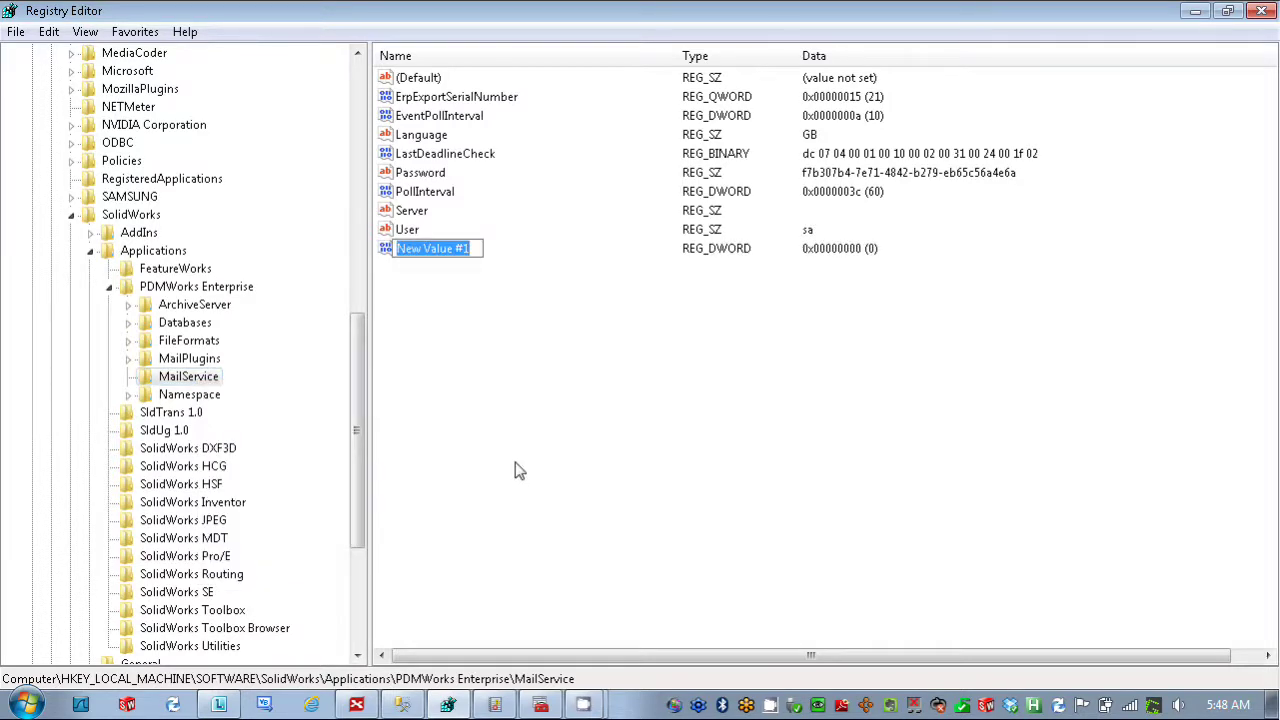
{"action": "type", "text": "Log"}
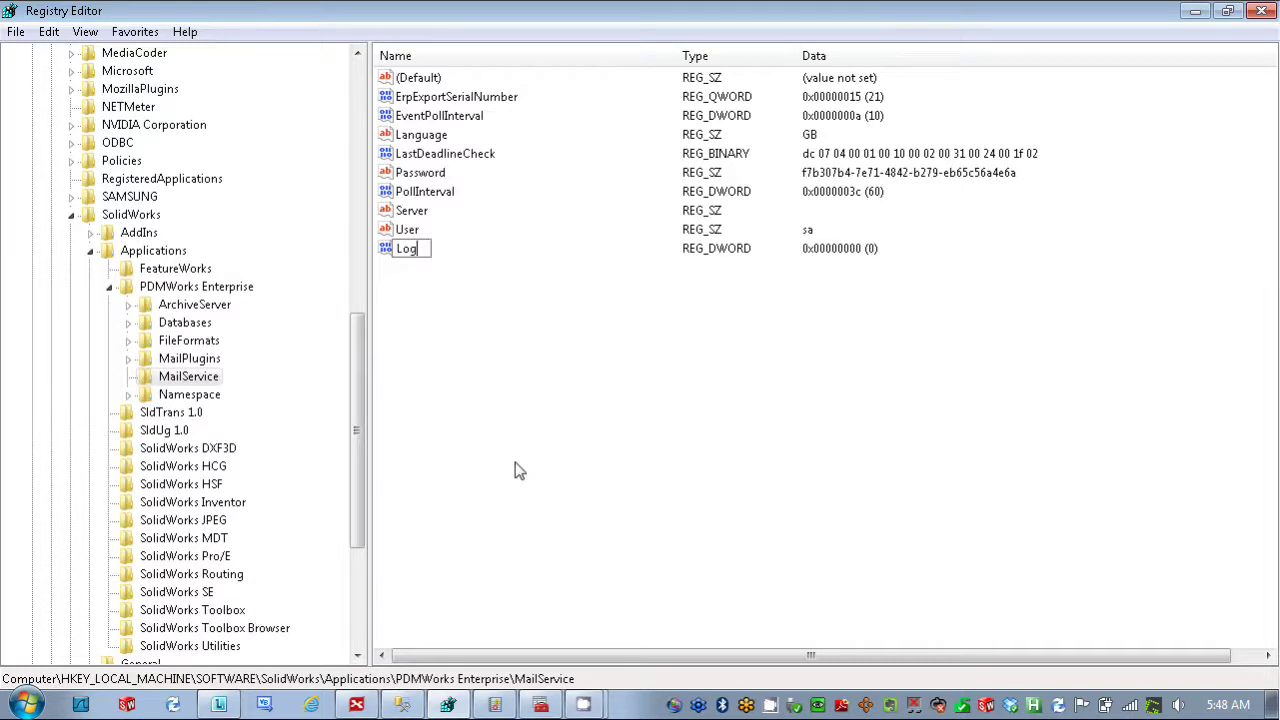
{"action": "key", "text": "Return"}
- Set the Log value's data to 1 in decimal
{"action": "double_click", "coordinate": [402, 255]}
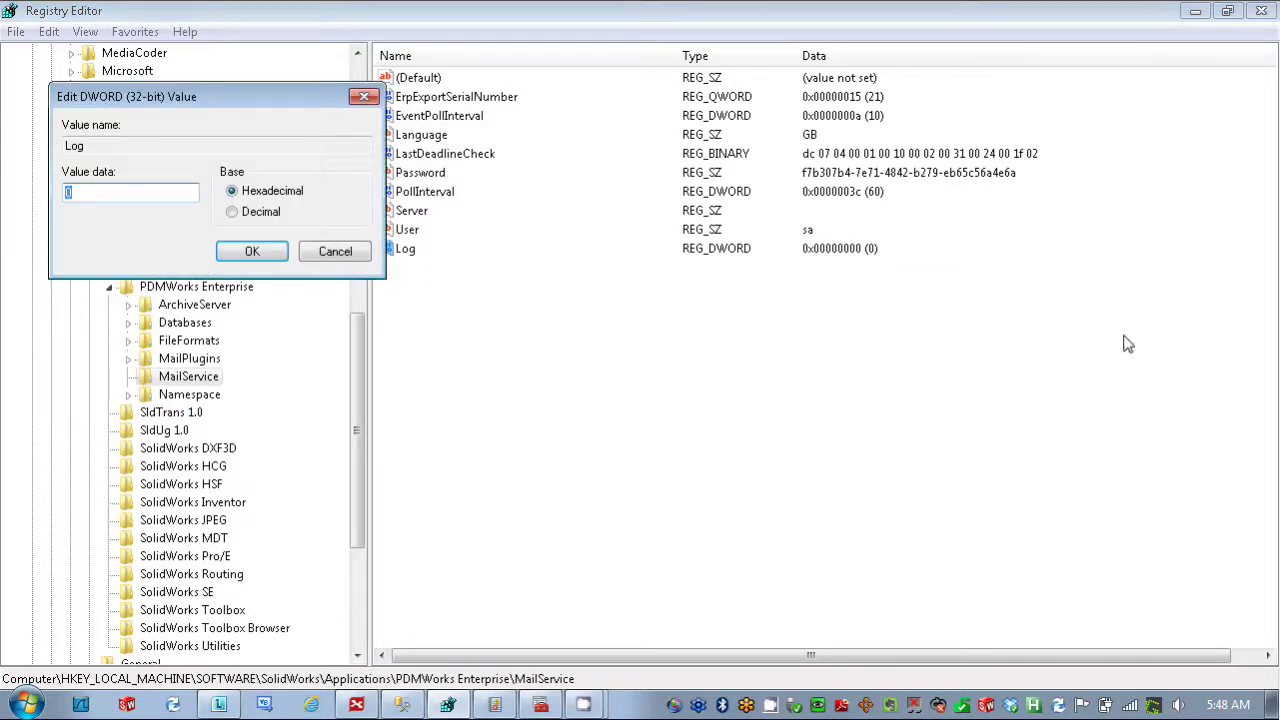
{"action": "left_click", "coordinate": [230, 222]}
{"action": "left_click_drag", "start_coordinate": [157, 197], "coordinate": [76, 192]}
{"action": "type", "text": "1"}
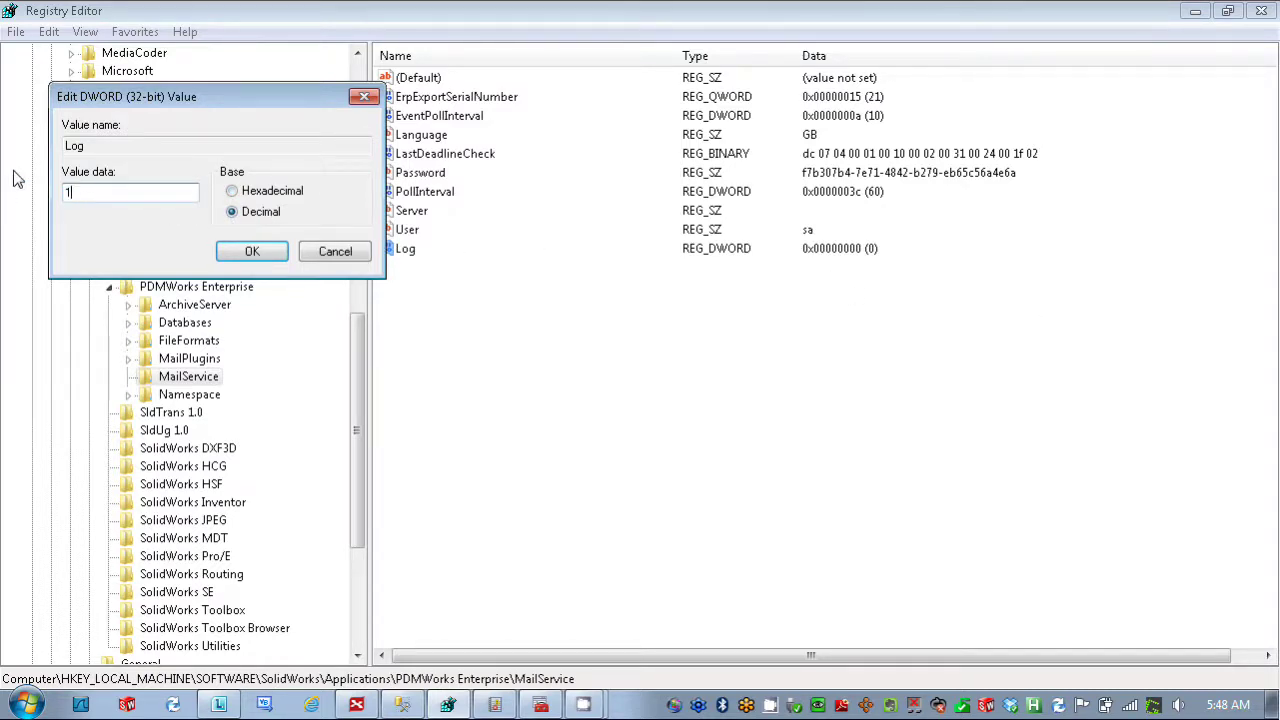
{"action": "left_click", "coordinate": [228, 250]}
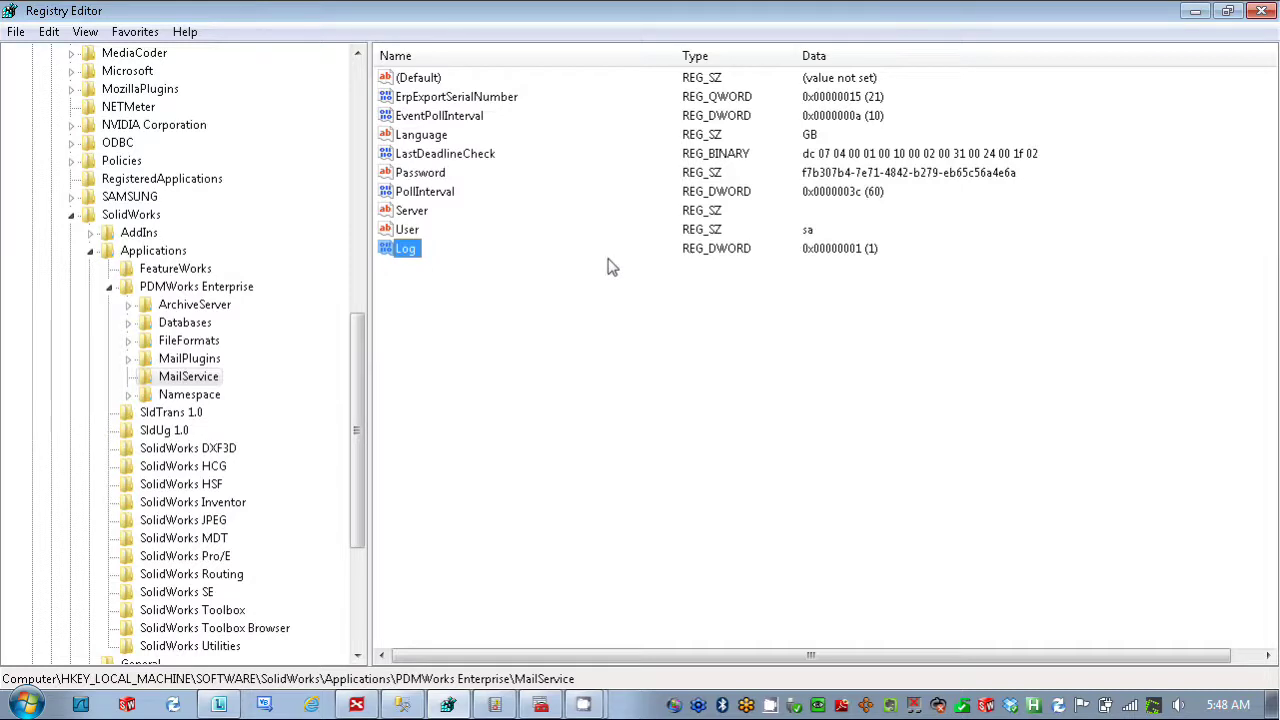
- Delete the Log DWORD value from the MailService key, confirming the deletion
{"action": "right_click", "coordinate": [410, 250]}
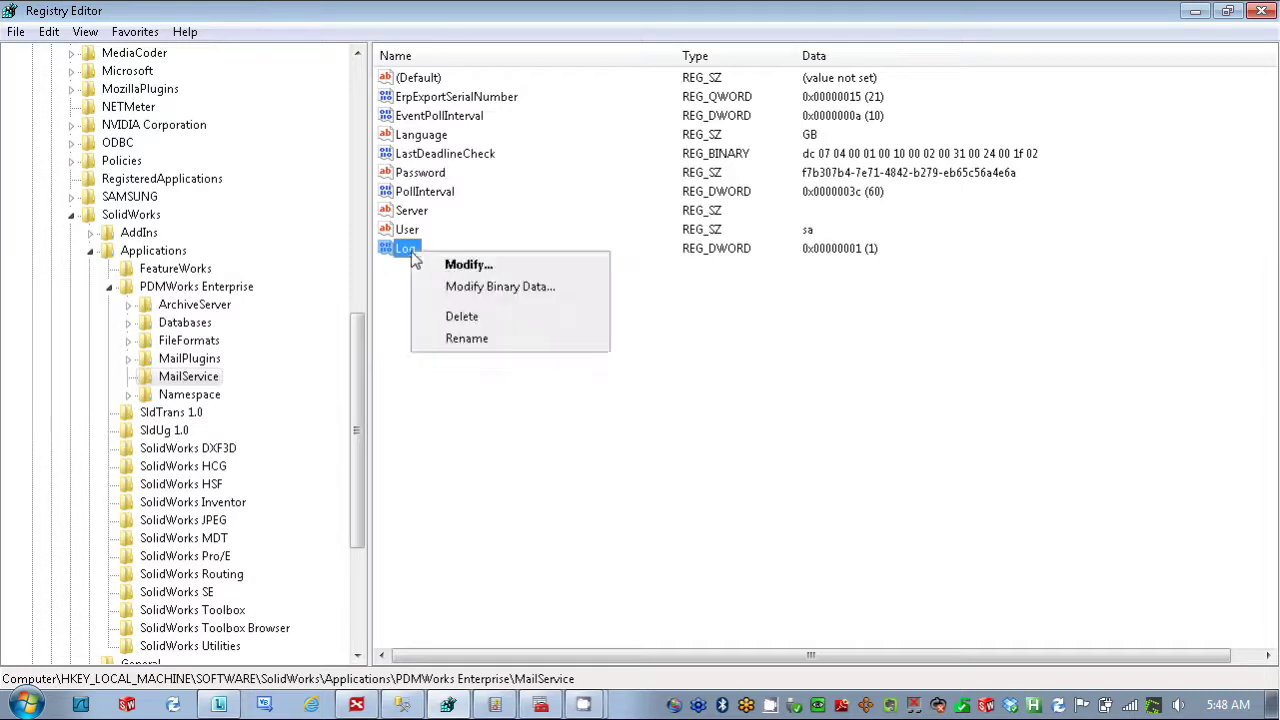
{"action": "left_click", "coordinate": [479, 318]}
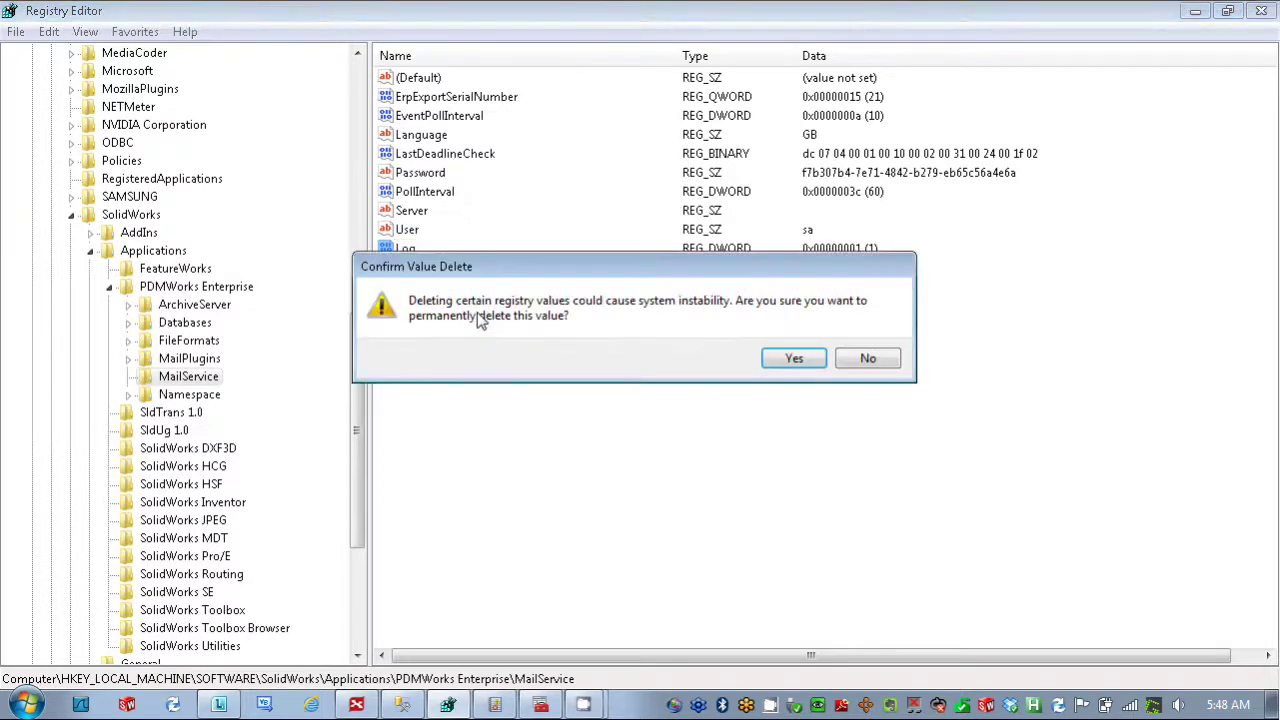
{"action": "left_click", "coordinate": [783, 359]}
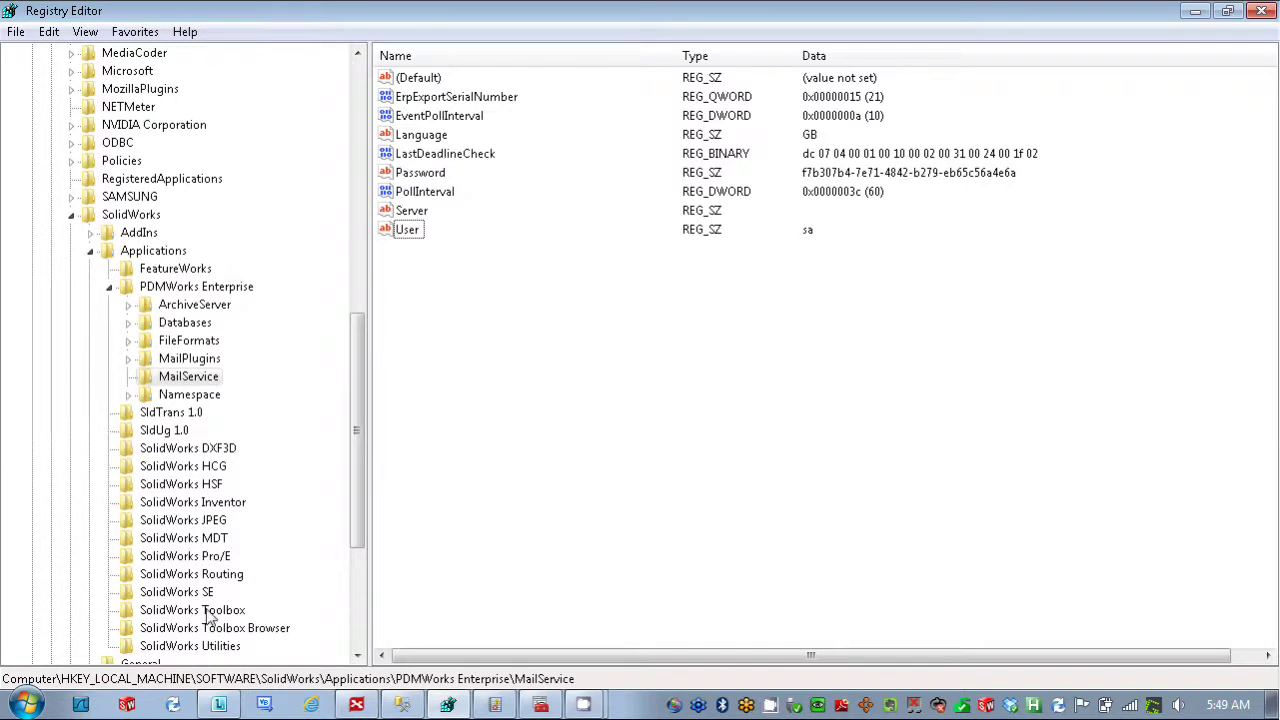
- Open Programs and Features from the Control Panel and select SolidWorks Enterprise PDM in the list
{"action": "left_click", "coordinate": [40, 703]}
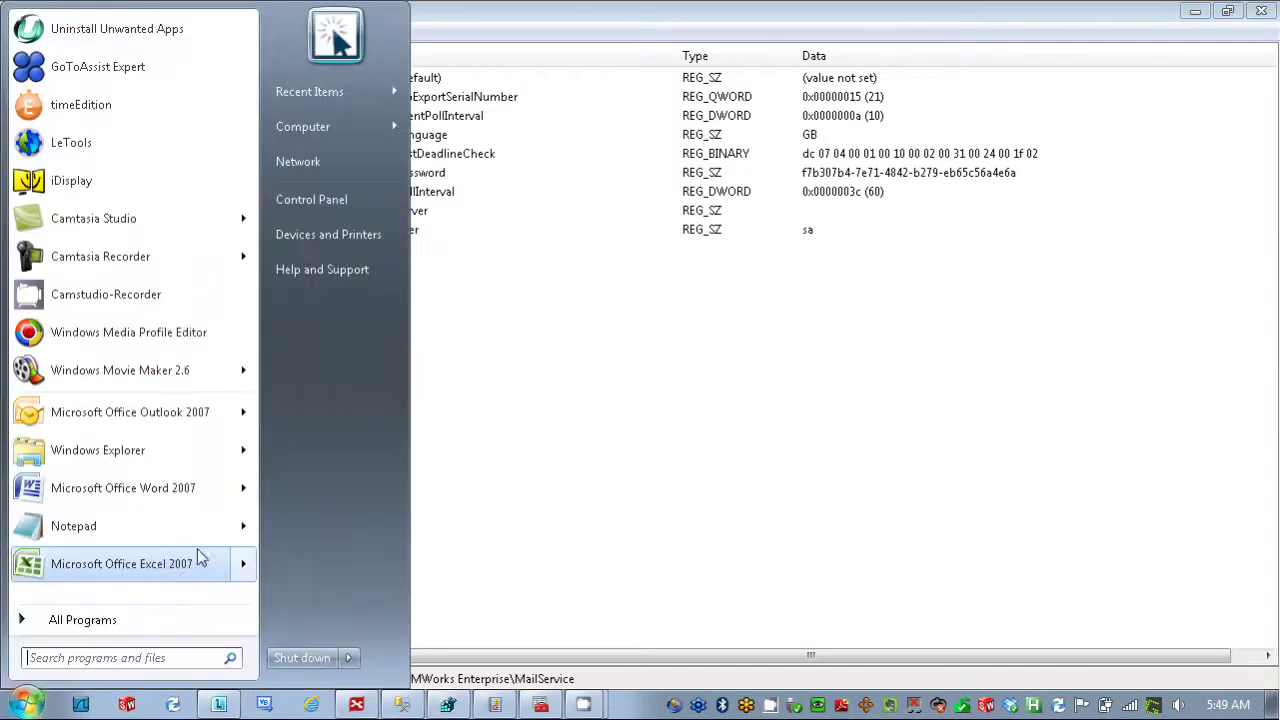
{"action": "left_click", "coordinate": [311, 208]}
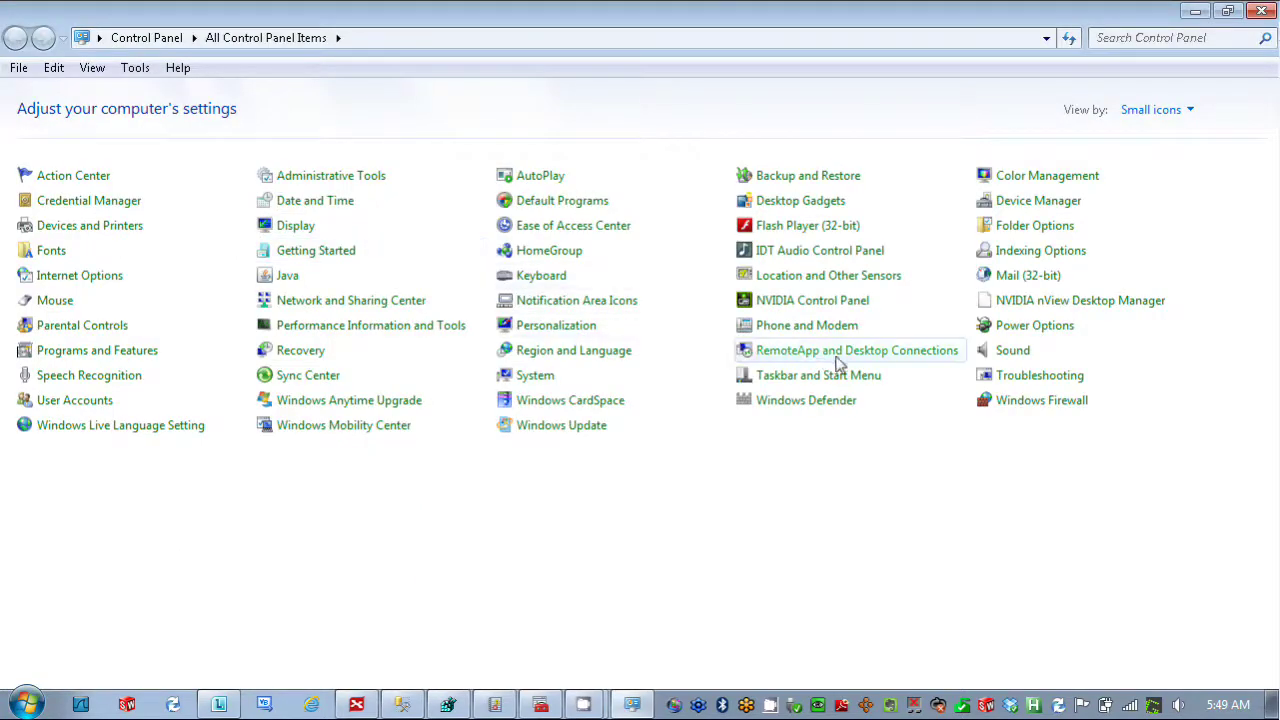
{"action": "left_click", "coordinate": [143, 352]}
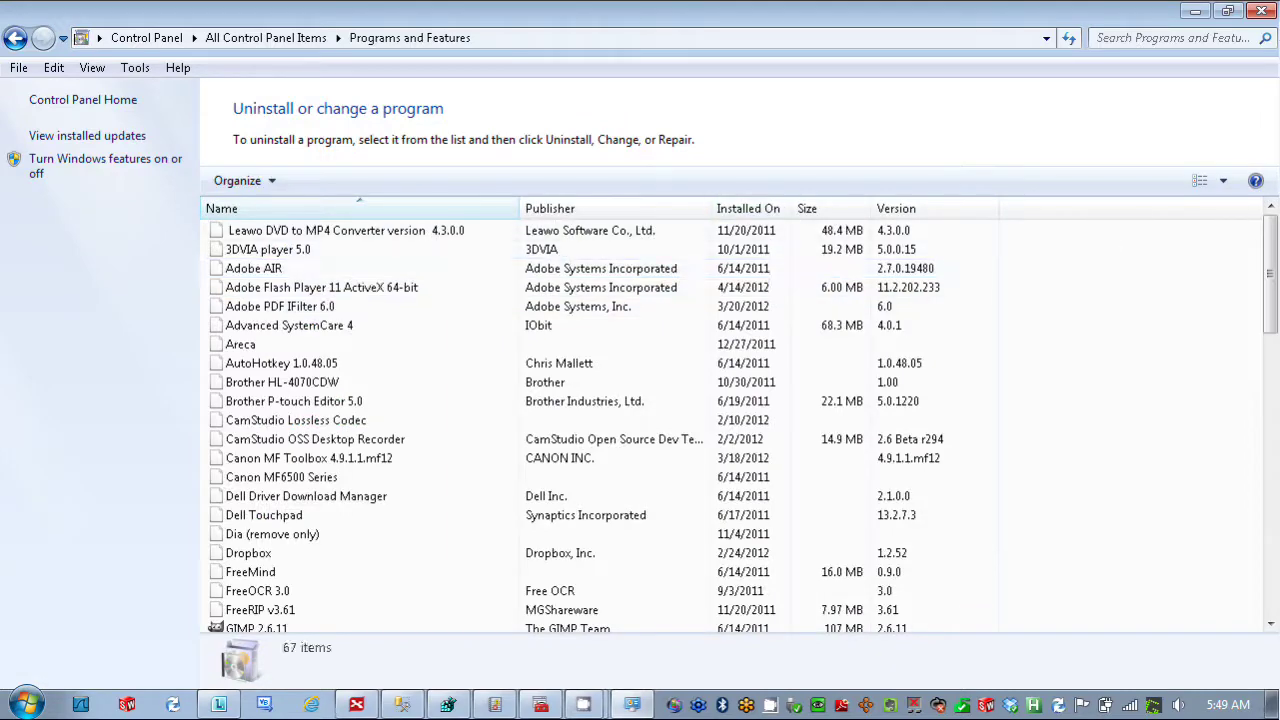
{"action": "left_click_drag", "start_coordinate": [1266, 312], "coordinate": [1273, 578]}
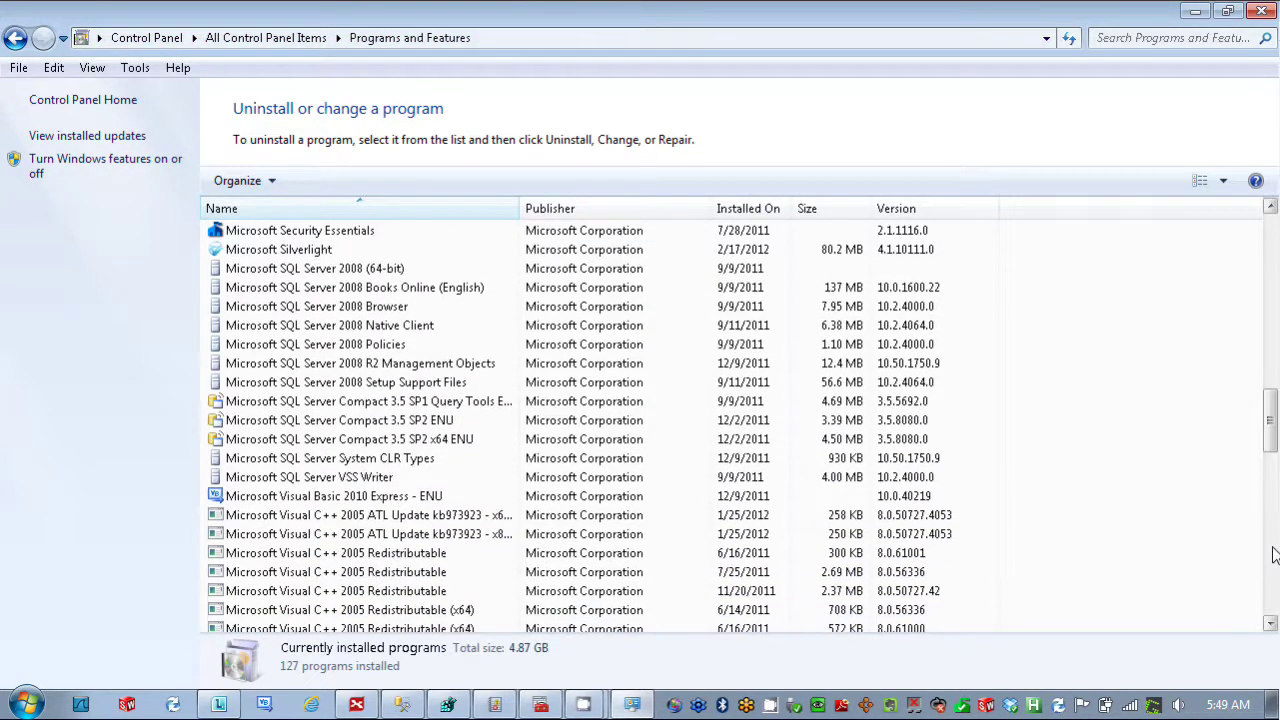
{"action": "left_click", "coordinate": [1273, 555]}
{"action": "left_click", "coordinate": [1273, 555]}
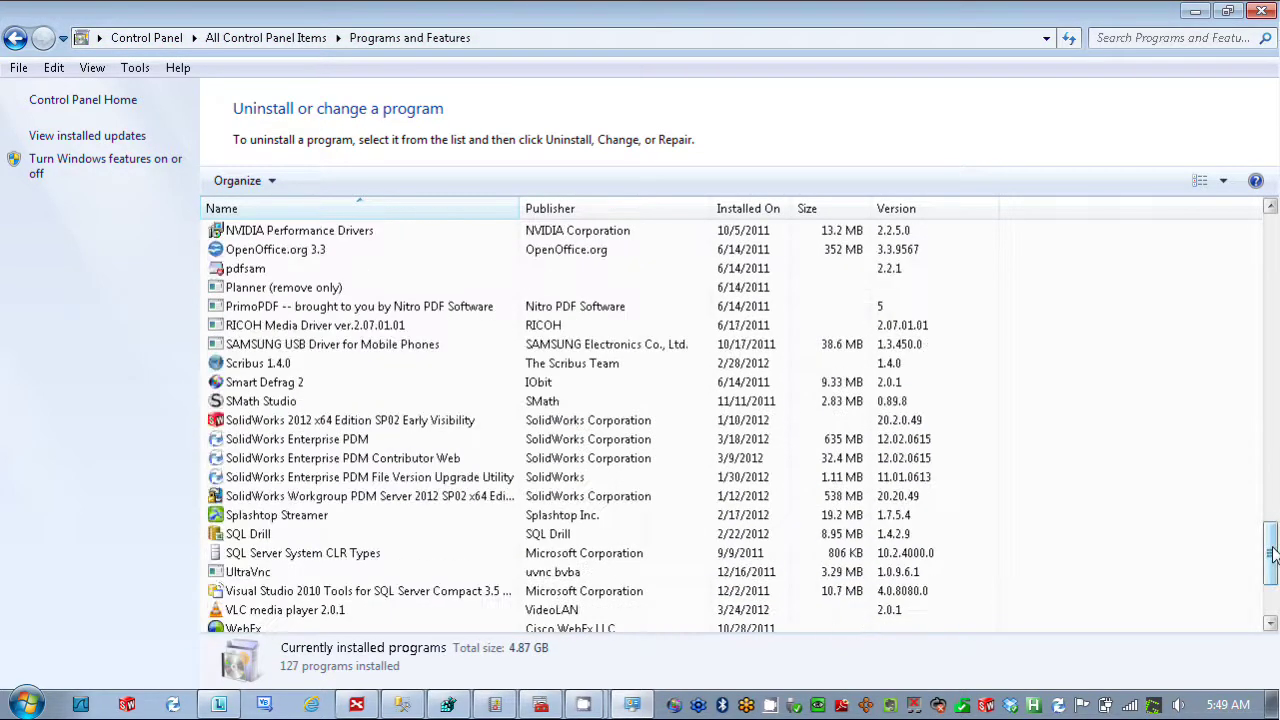
{"action": "left_click", "coordinate": [314, 447]}
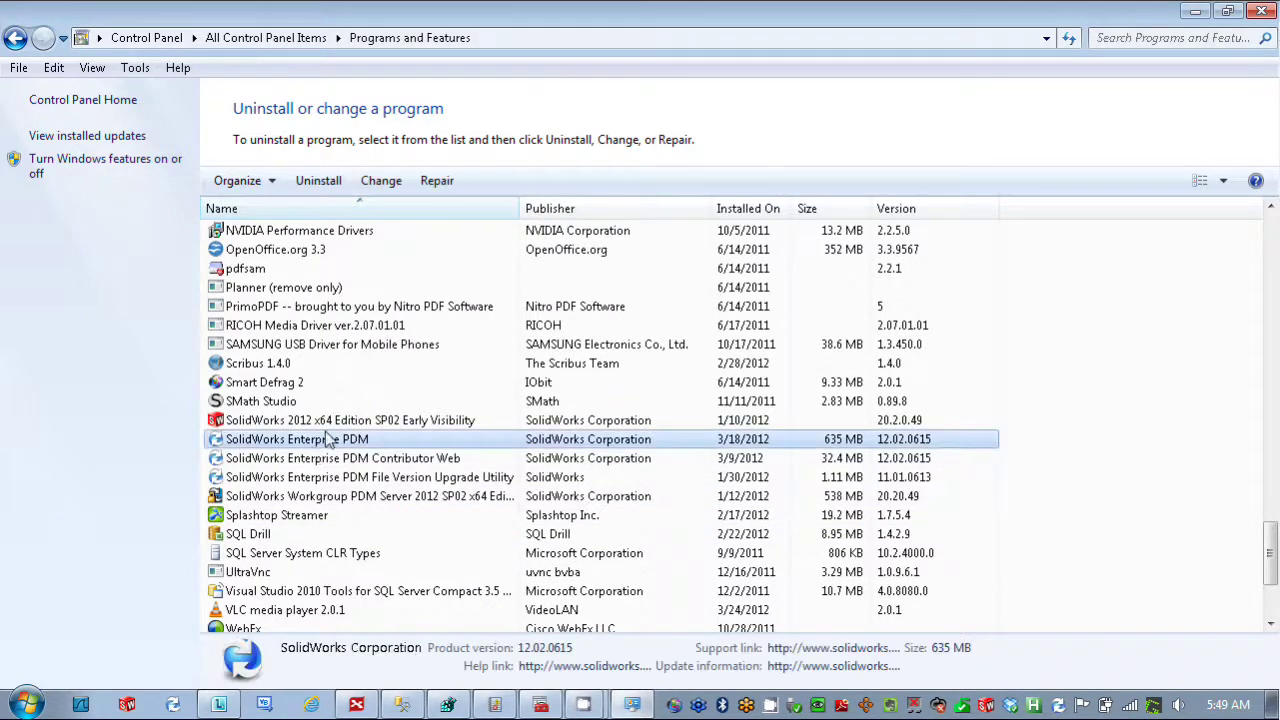
- Launch the SolidWorks Enterprise PDM change wizard, choose Modify, and view the Database Server feature options
{"action": "left_click", "coordinate": [383, 181]}
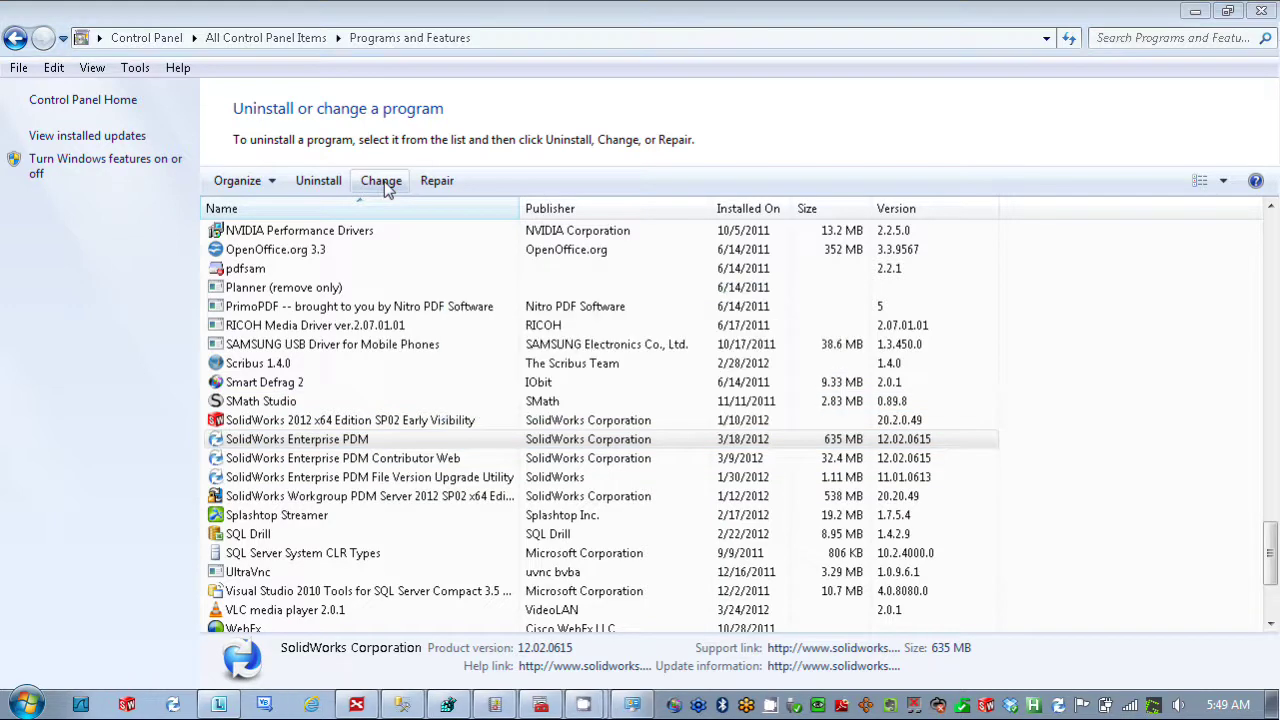
{"action": "left_click", "coordinate": [745, 513]}
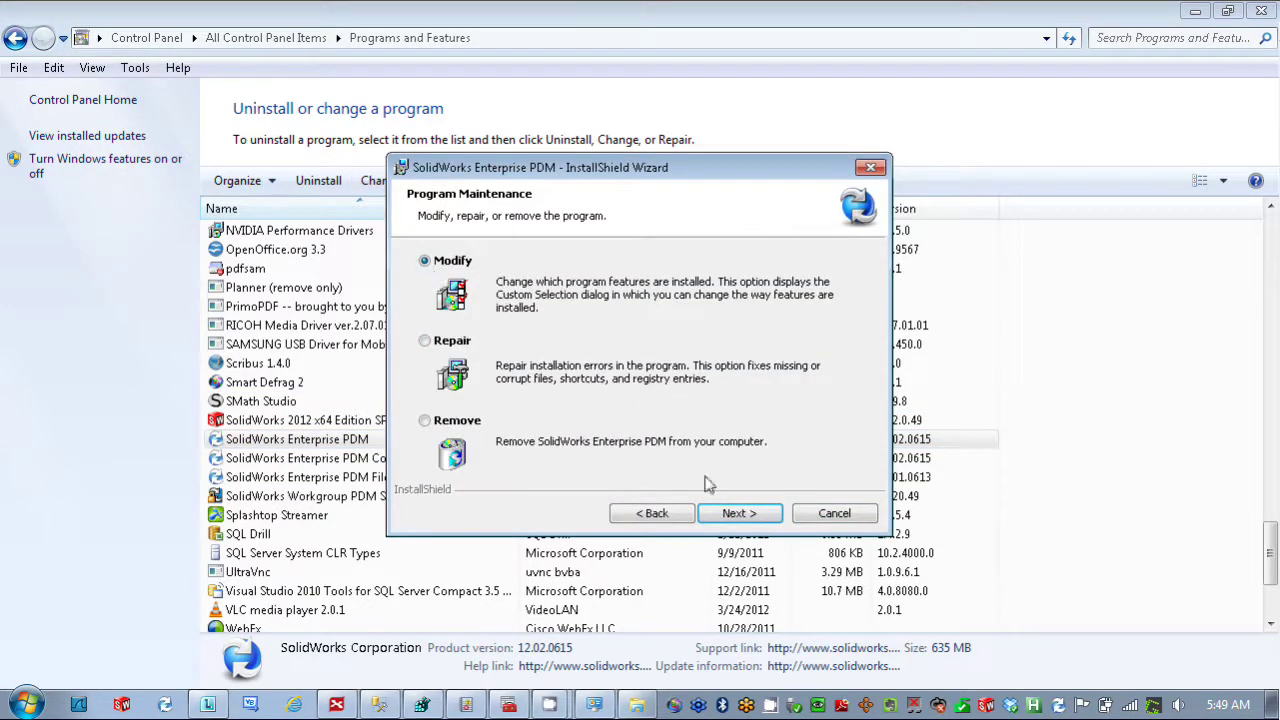
{"action": "left_click", "coordinate": [745, 516]}
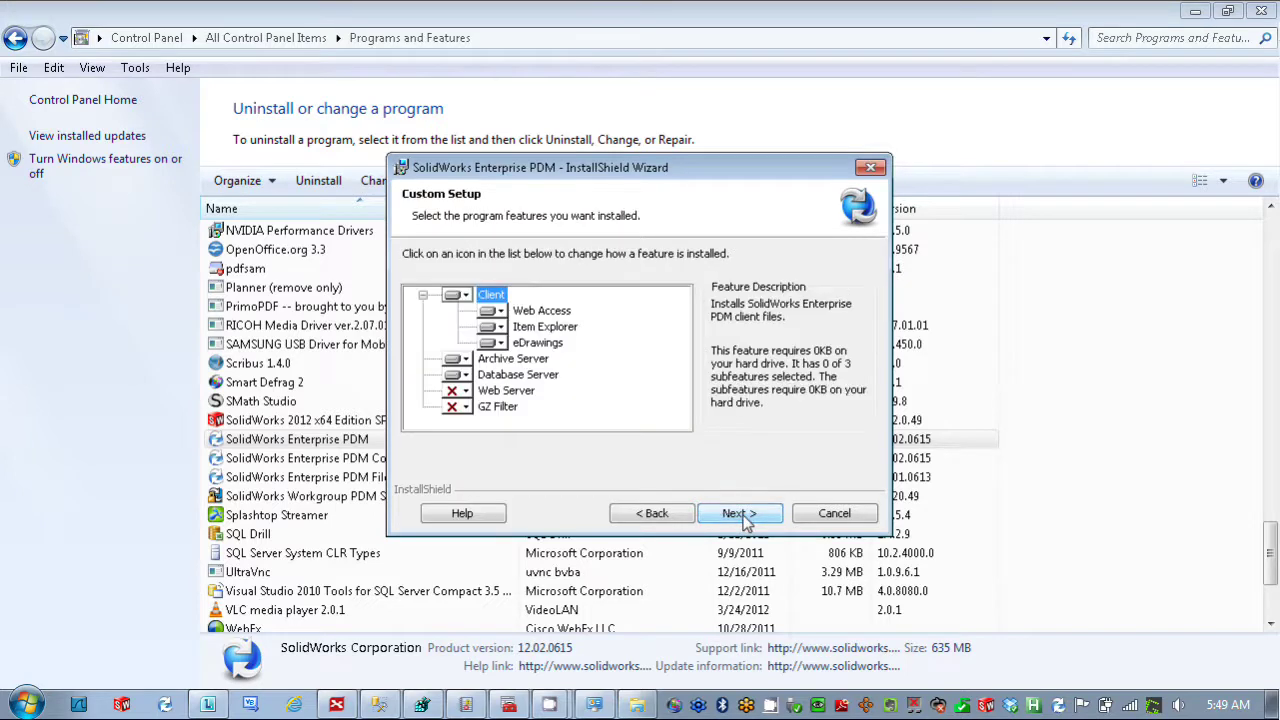
{"action": "left_click", "coordinate": [455, 376]}
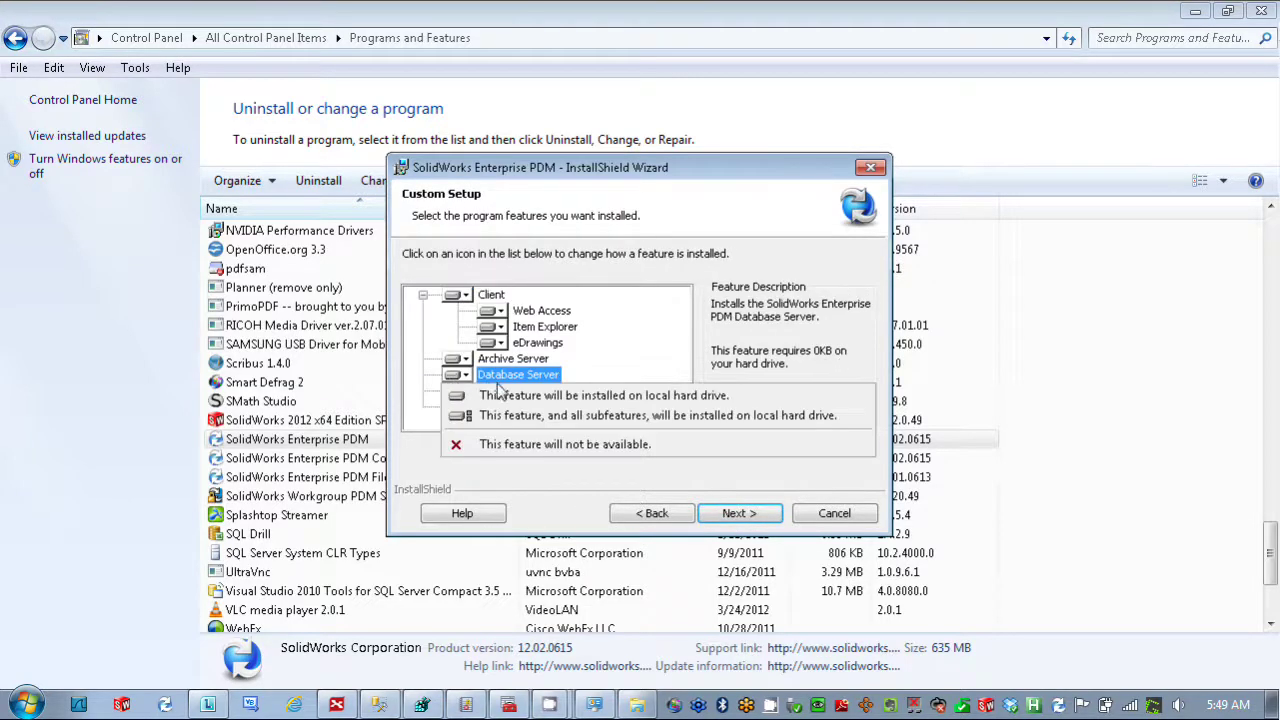
- Leave the Database Server options unchanged, cancel the modification, and close the wizard
{"action": "left_click", "coordinate": [578, 478]}
{"action": "left_click", "coordinate": [835, 513]}
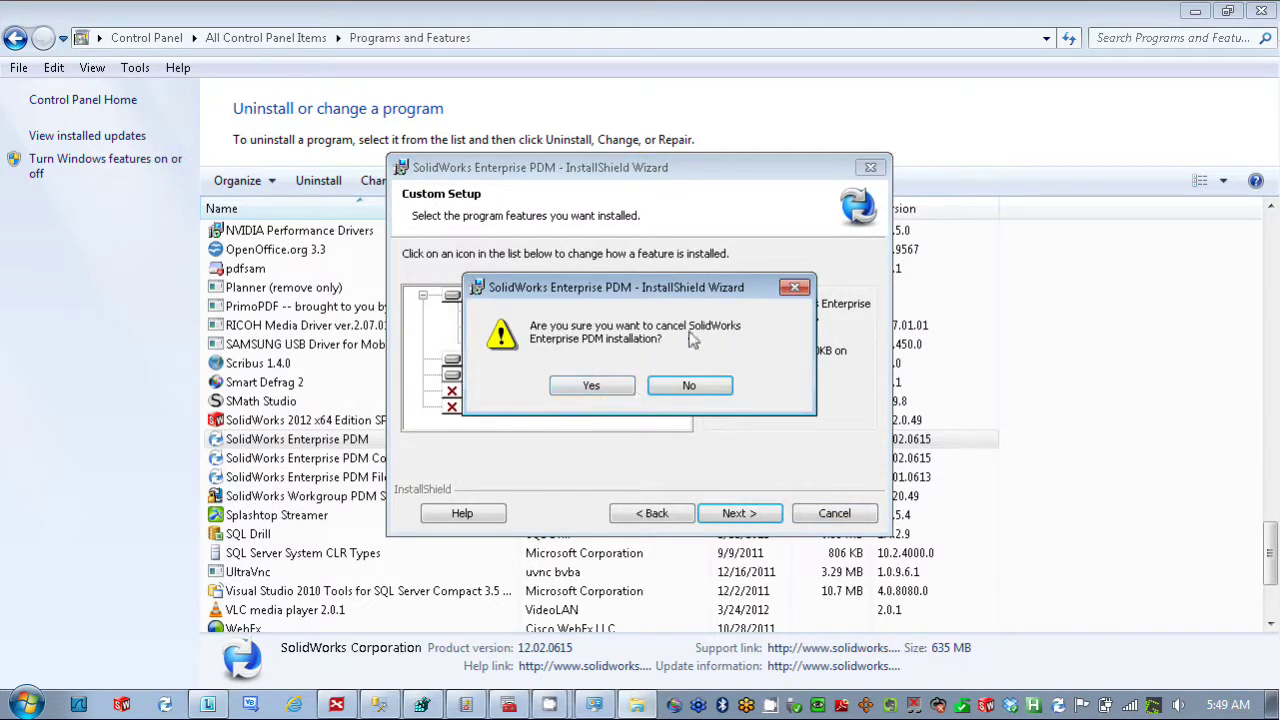
{"action": "left_click", "coordinate": [591, 386]}
{"action": "left_click", "coordinate": [871, 168]}
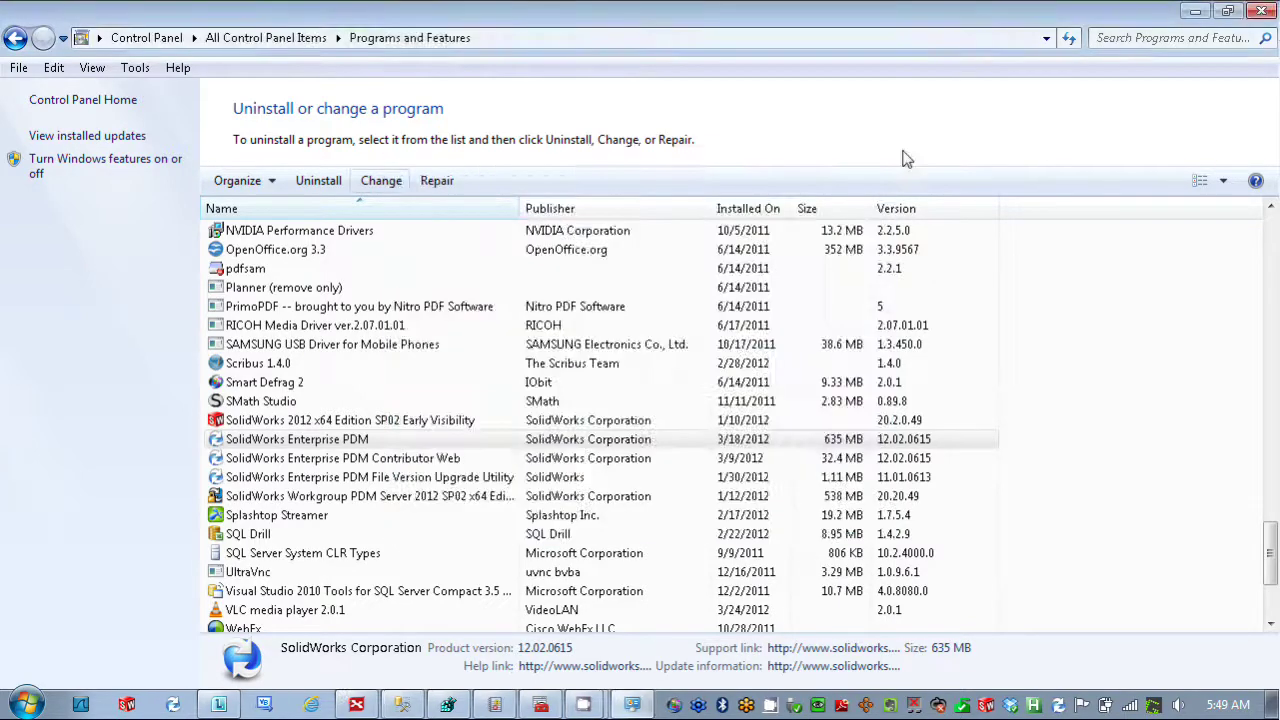
{"action": "left_click", "coordinate": [1262, 12]}
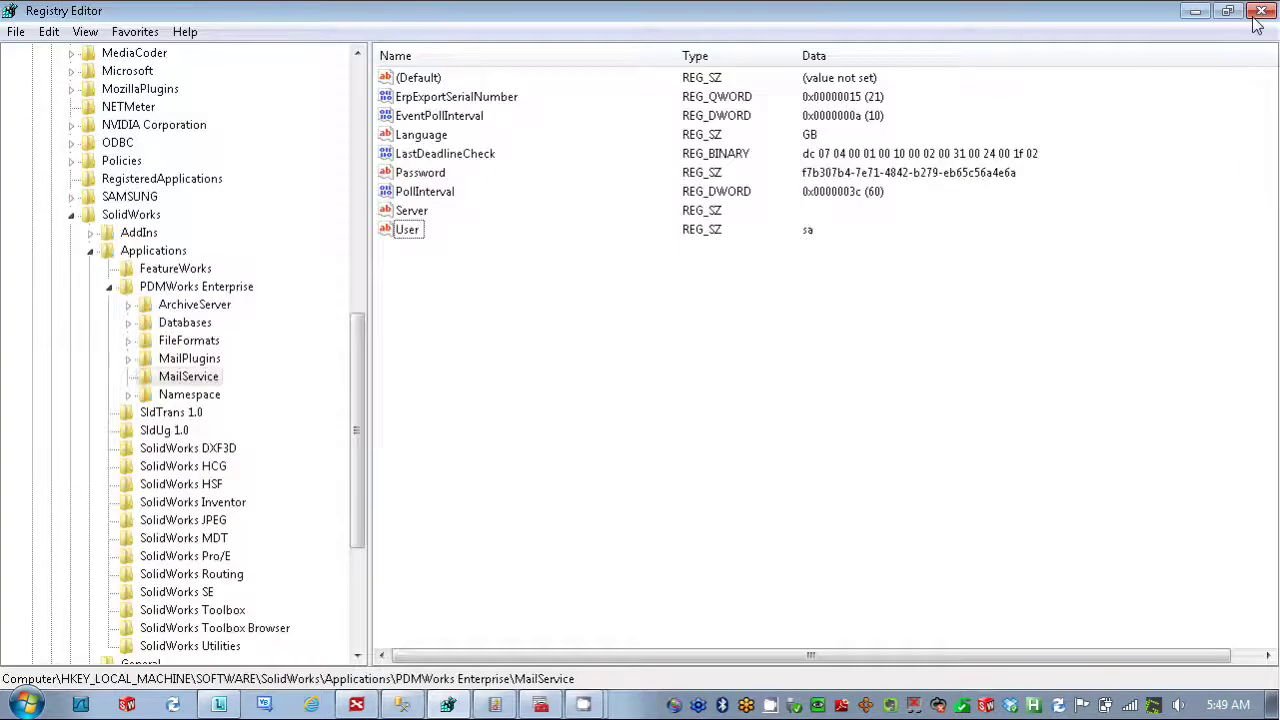
{"action": "right_click", "coordinate": [168, 380]}
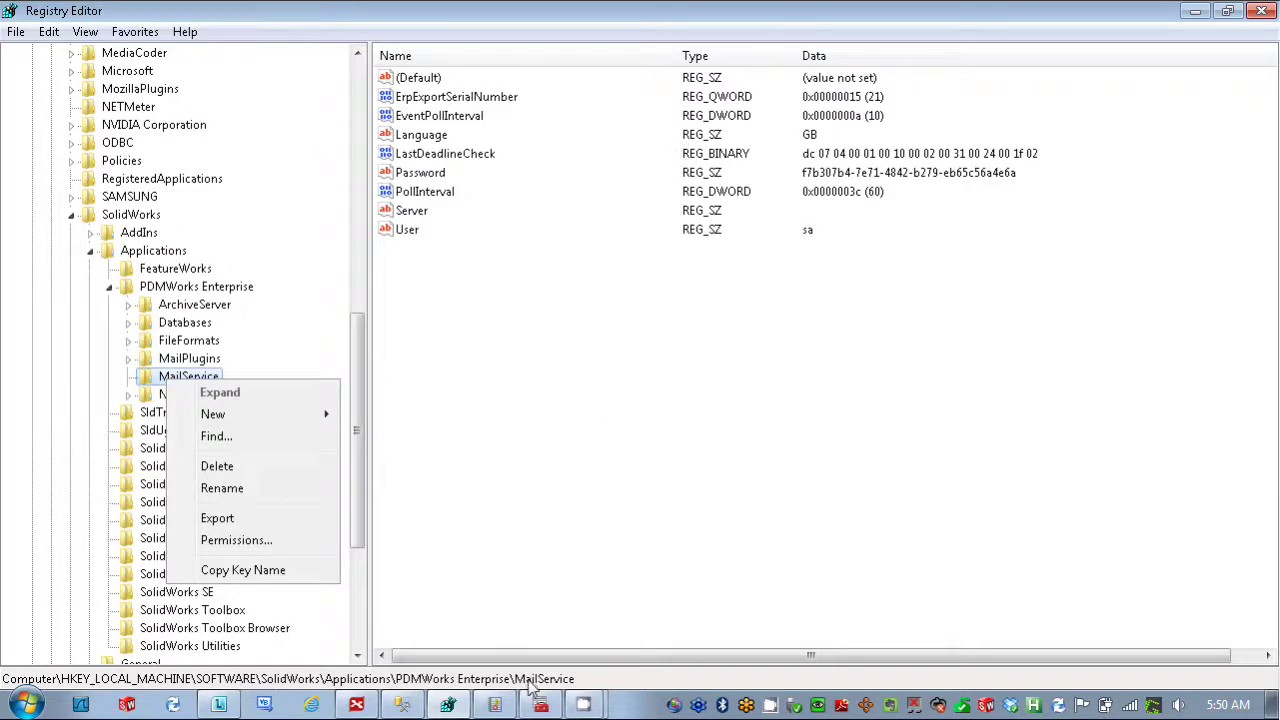
{"action": "mouse_move", "coordinate": [549, 709]}
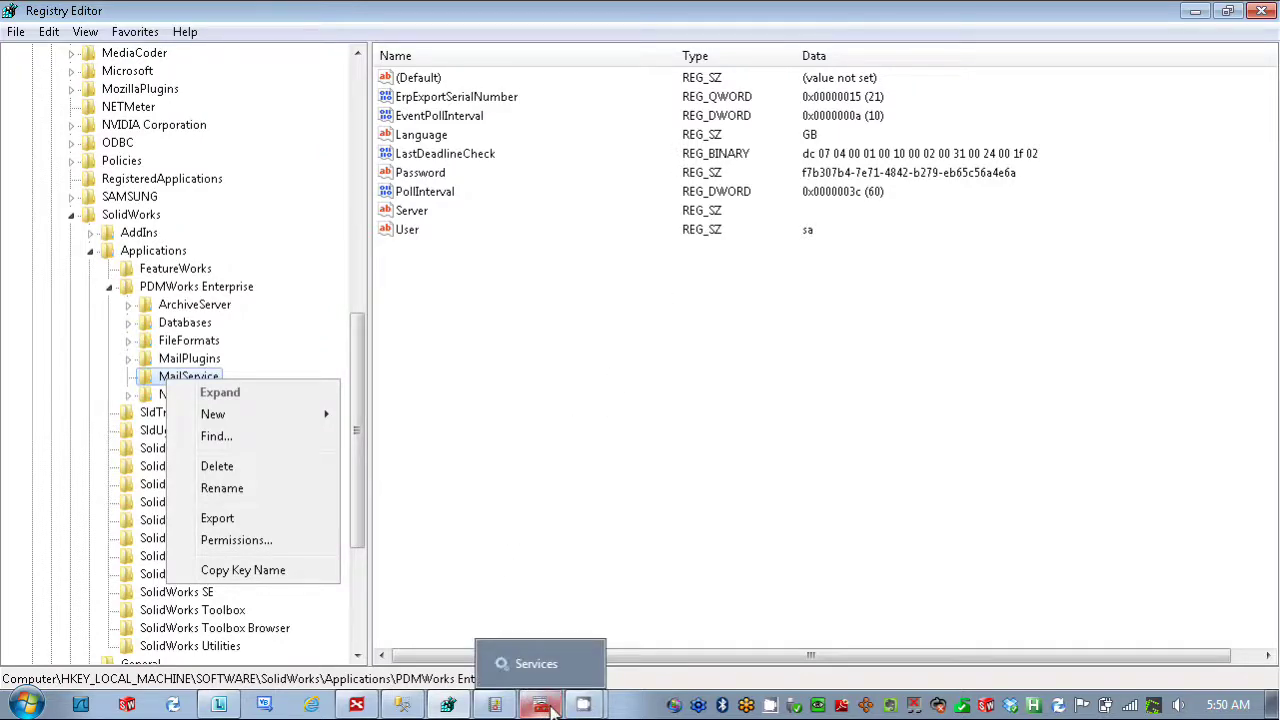